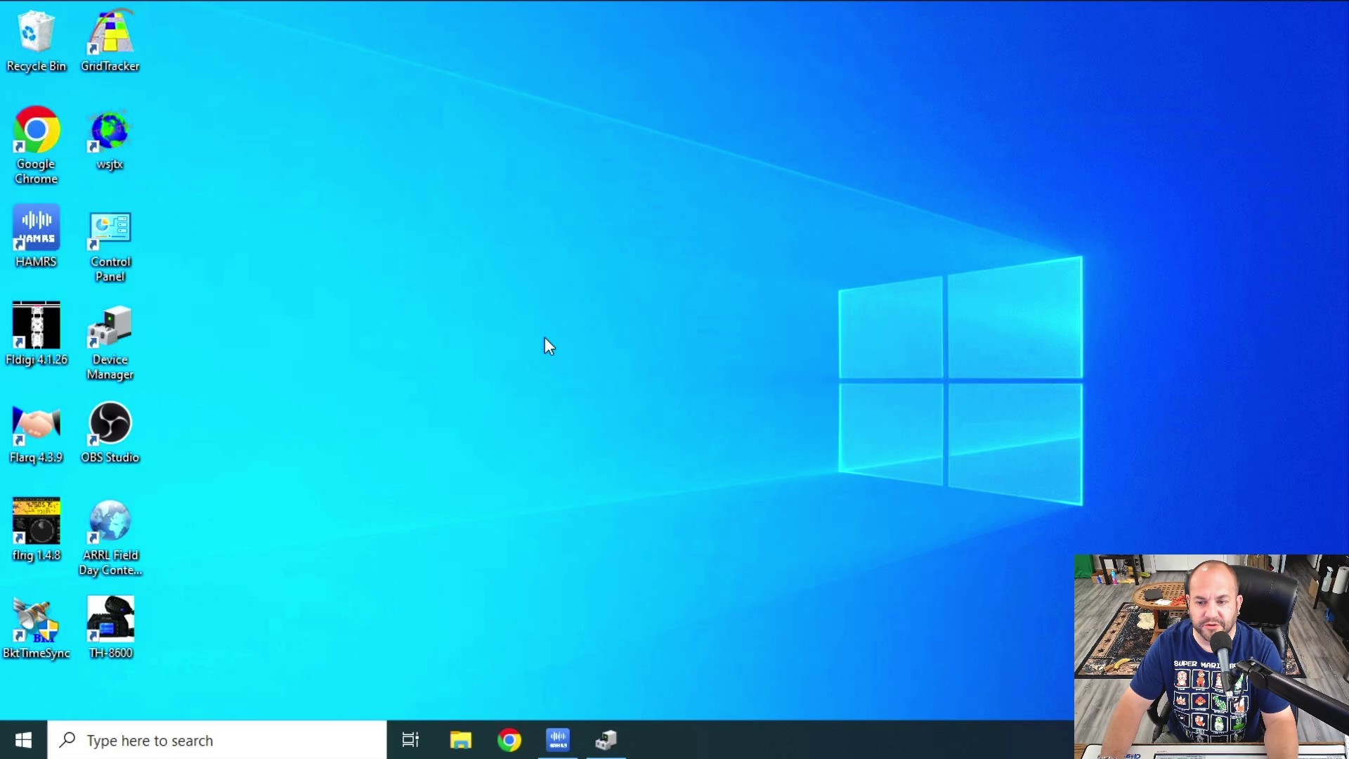
Step: Check in Device Manager which COM port the Silicon Labs CP210x USB to UART Bridge uses, and close it
{"action": "double_click", "coordinate": [102, 336]}
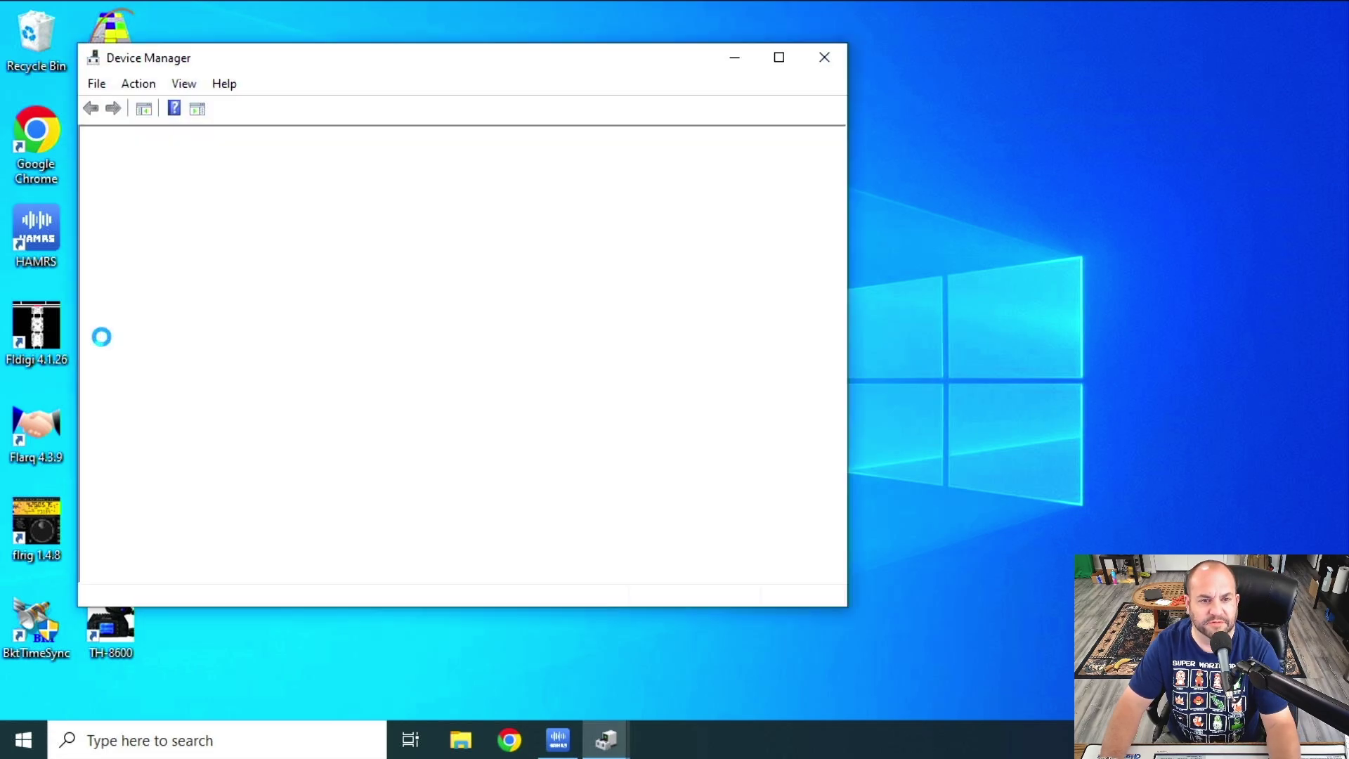
{"action": "left_click_drag", "start_coordinate": [281, 59], "coordinate": [336, 83]}
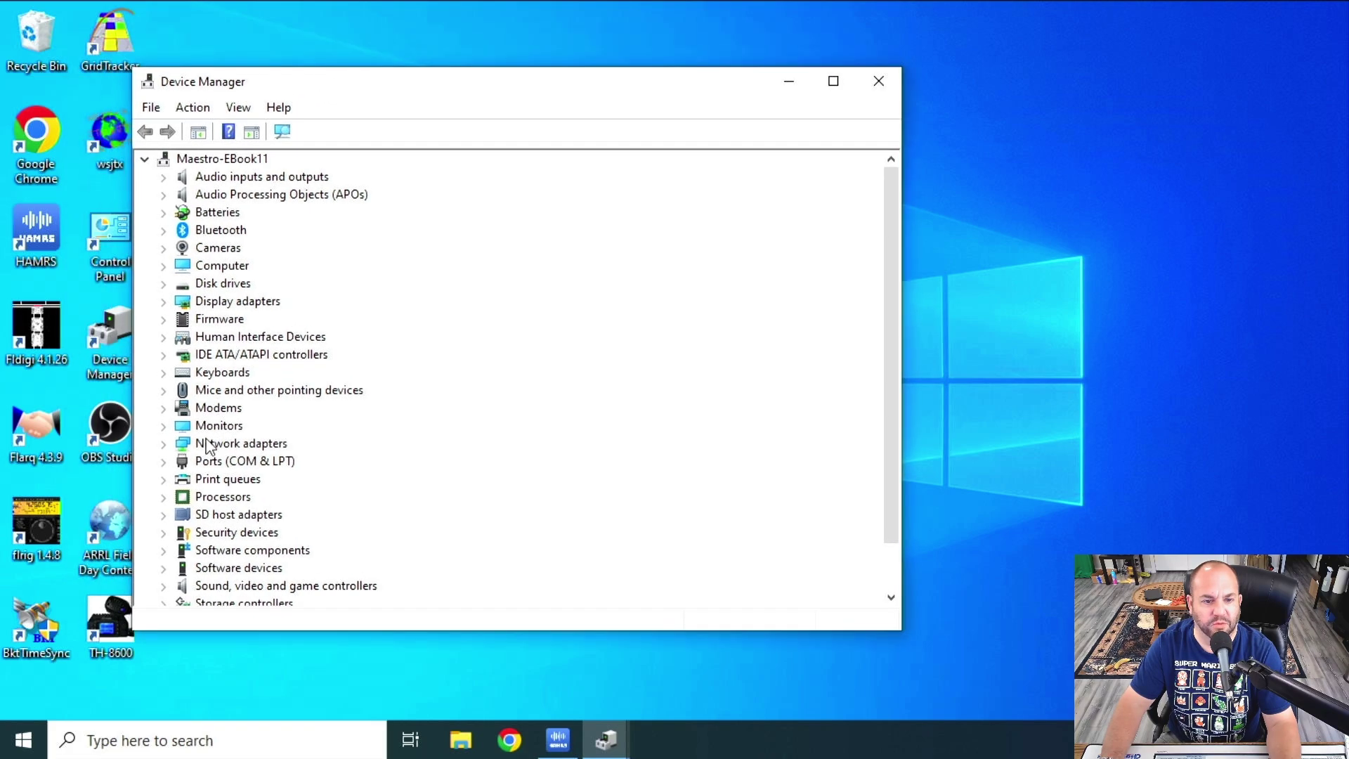
{"action": "left_click", "coordinate": [168, 466]}
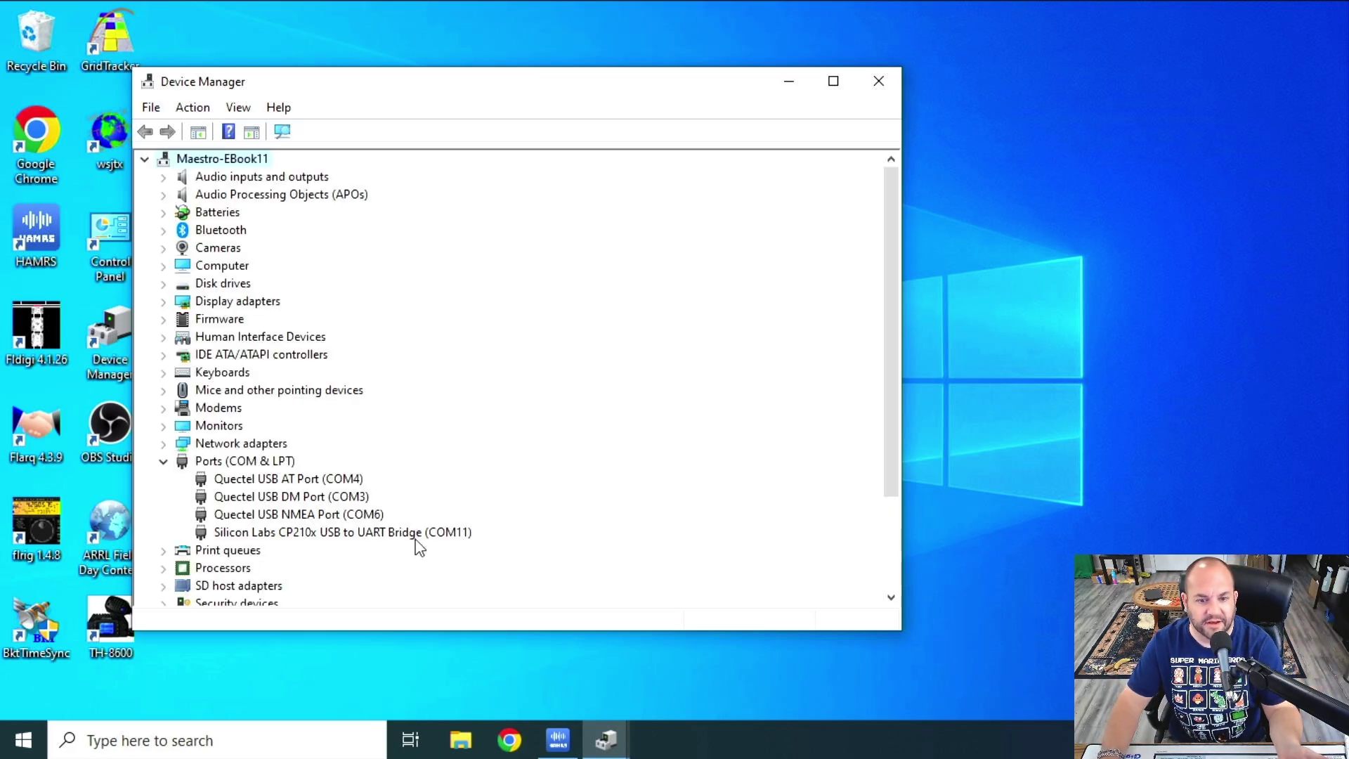
{"action": "left_click", "coordinate": [415, 538]}
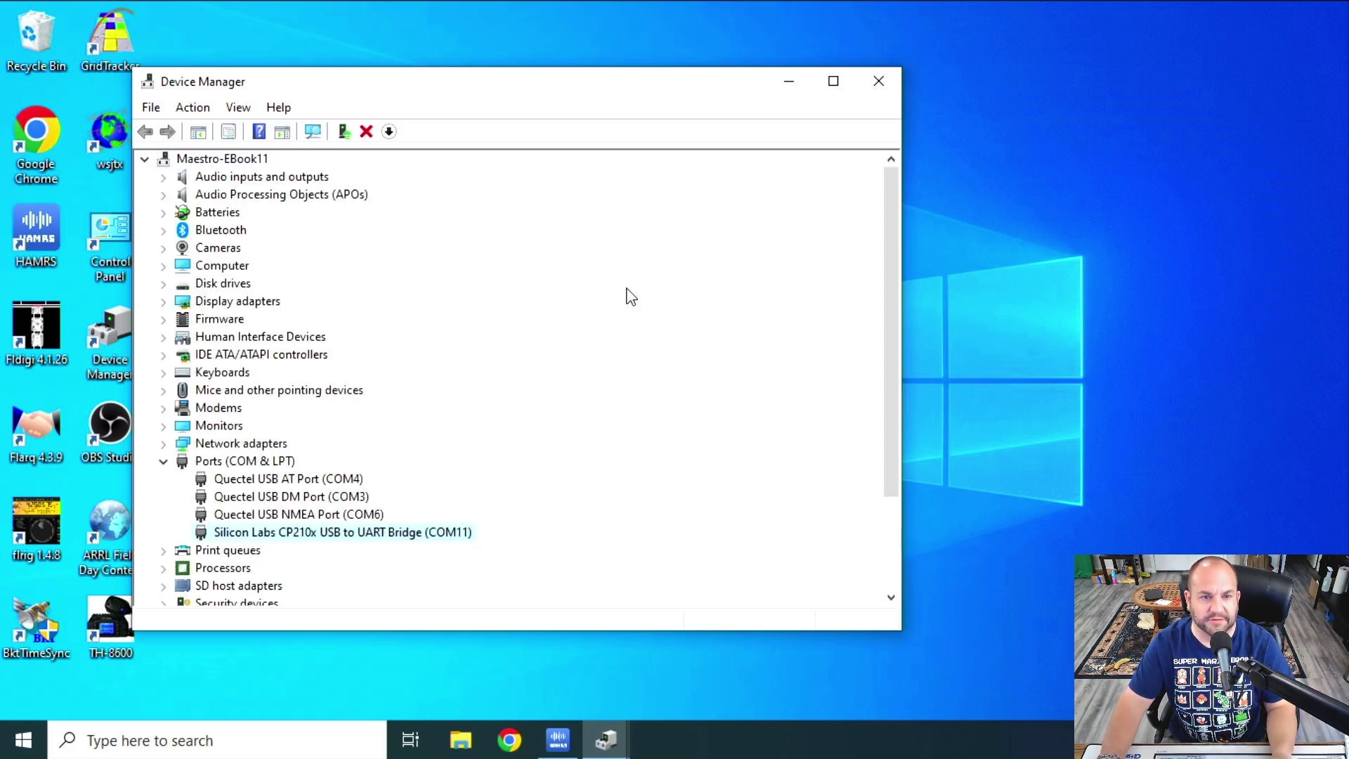
{"action": "left_click", "coordinate": [879, 82]}
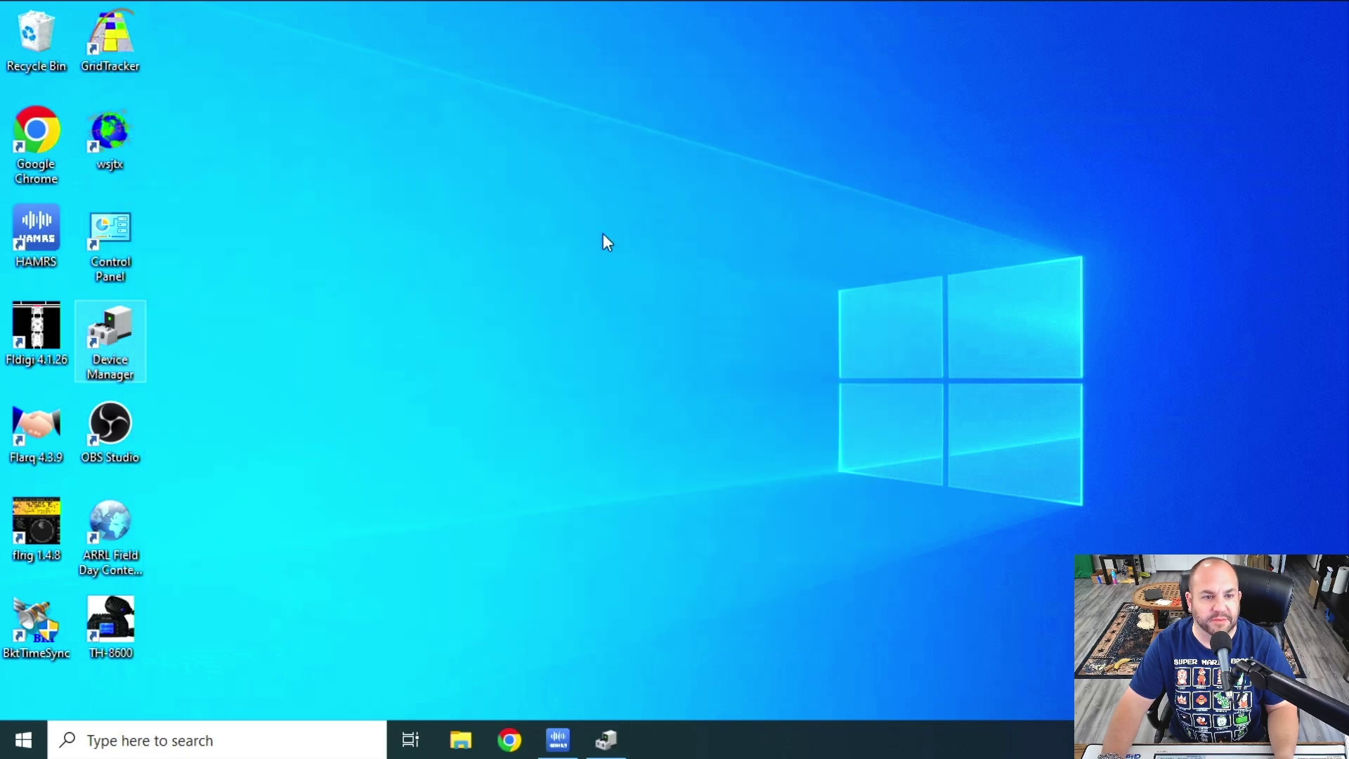
Step: Open the audio device management in Control Panel and set DigiRig as the default playback device
{"action": "double_click", "coordinate": [99, 238]}
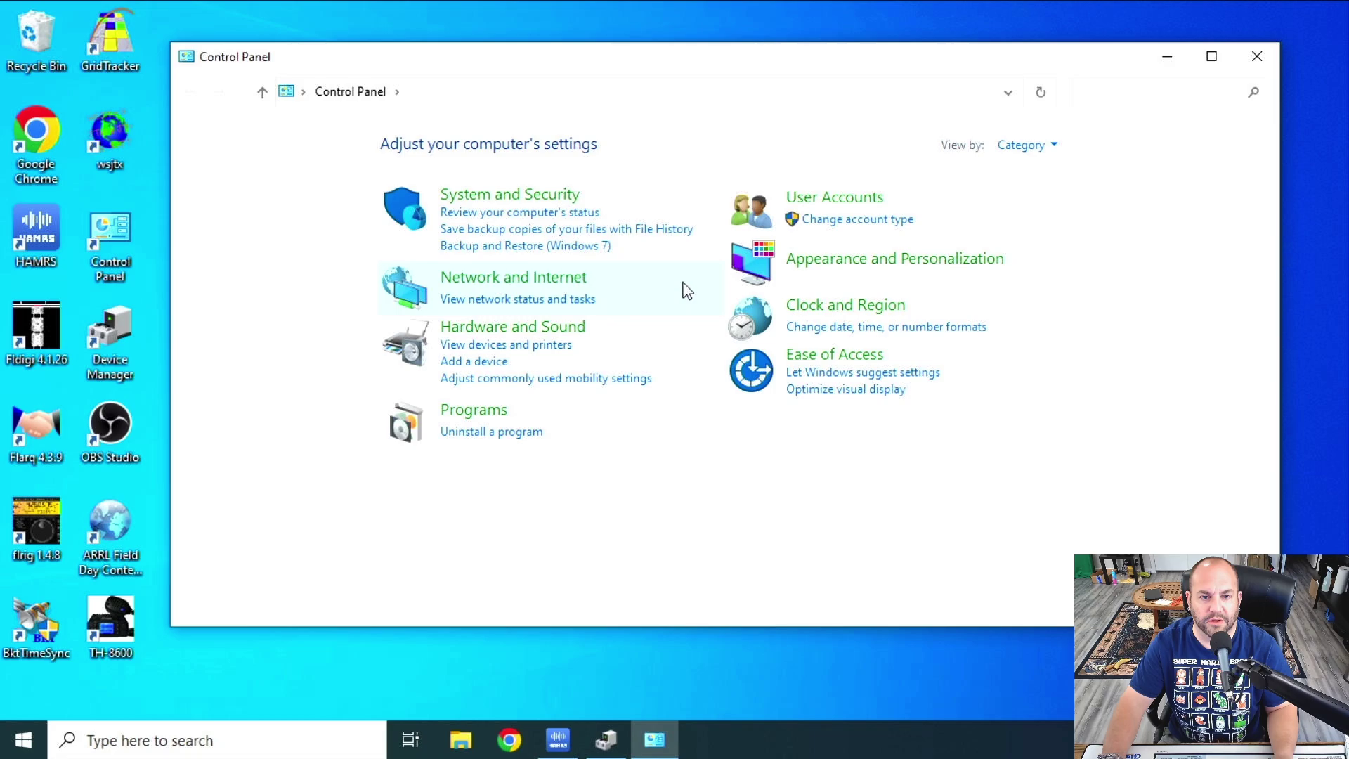
{"action": "left_click", "coordinate": [562, 327]}
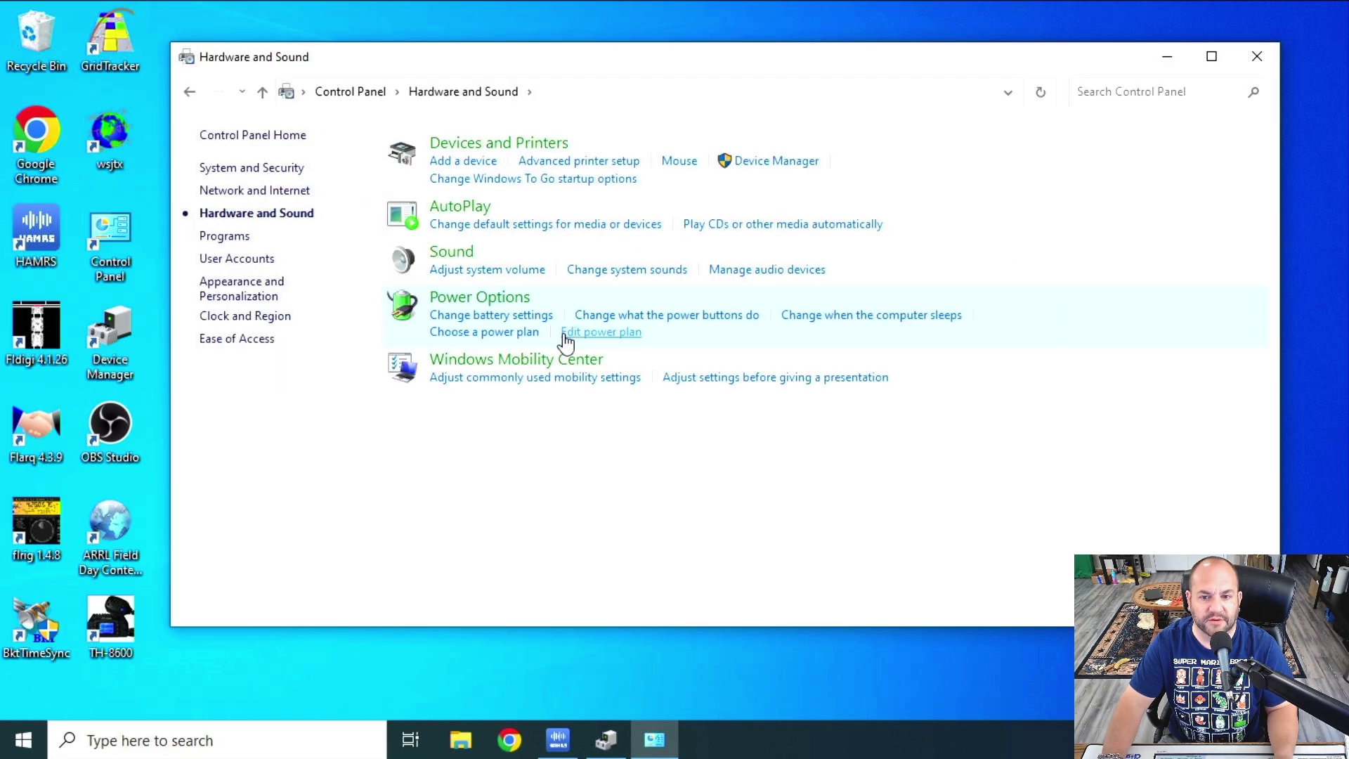
{"action": "left_click", "coordinate": [766, 271]}
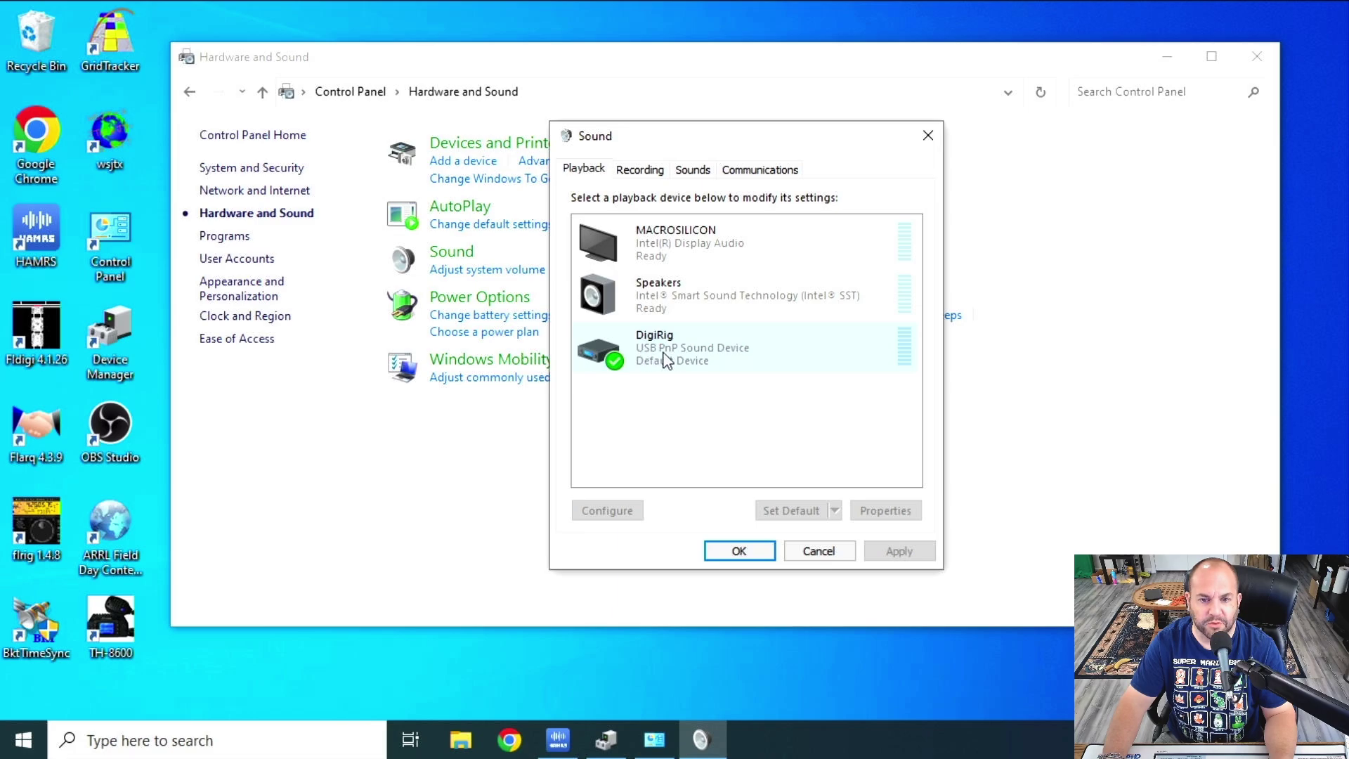
{"action": "left_click", "coordinate": [694, 361]}
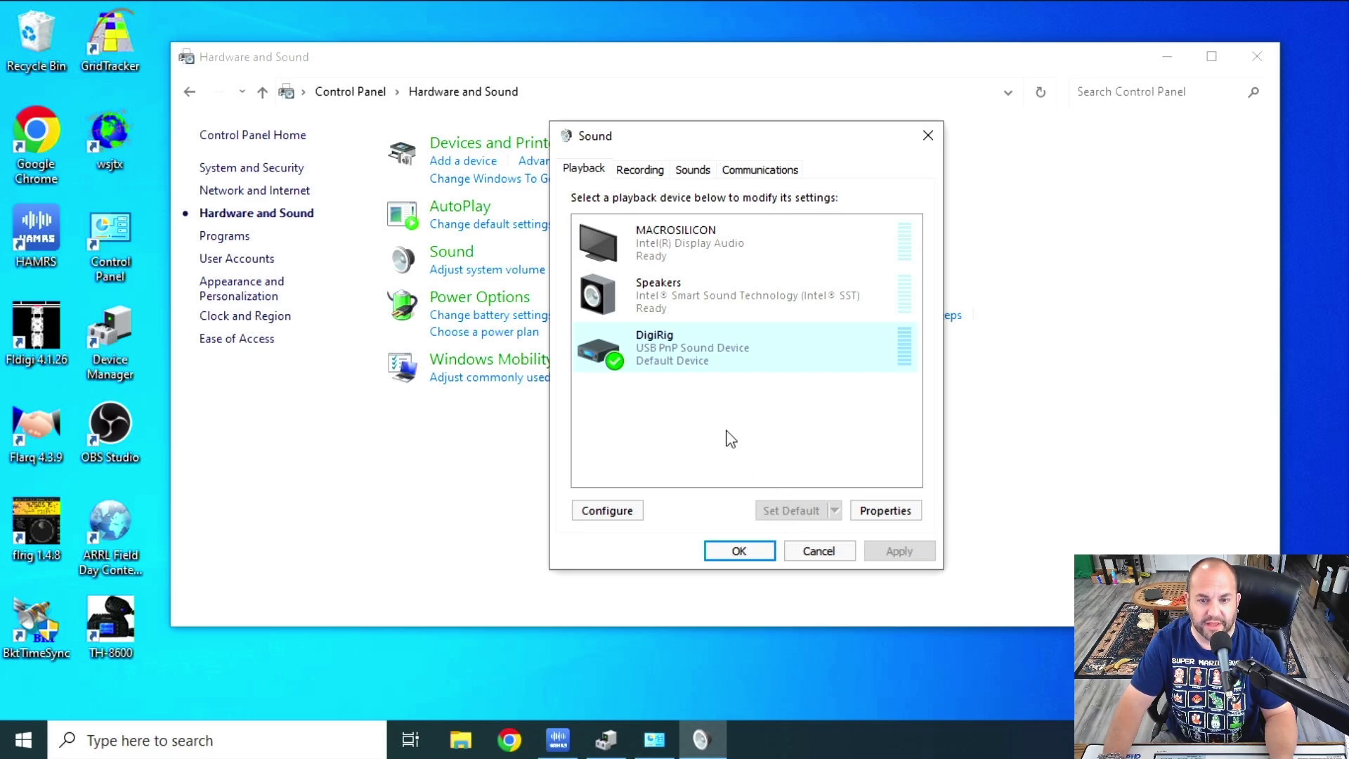
{"action": "left_click", "coordinate": [709, 303]}
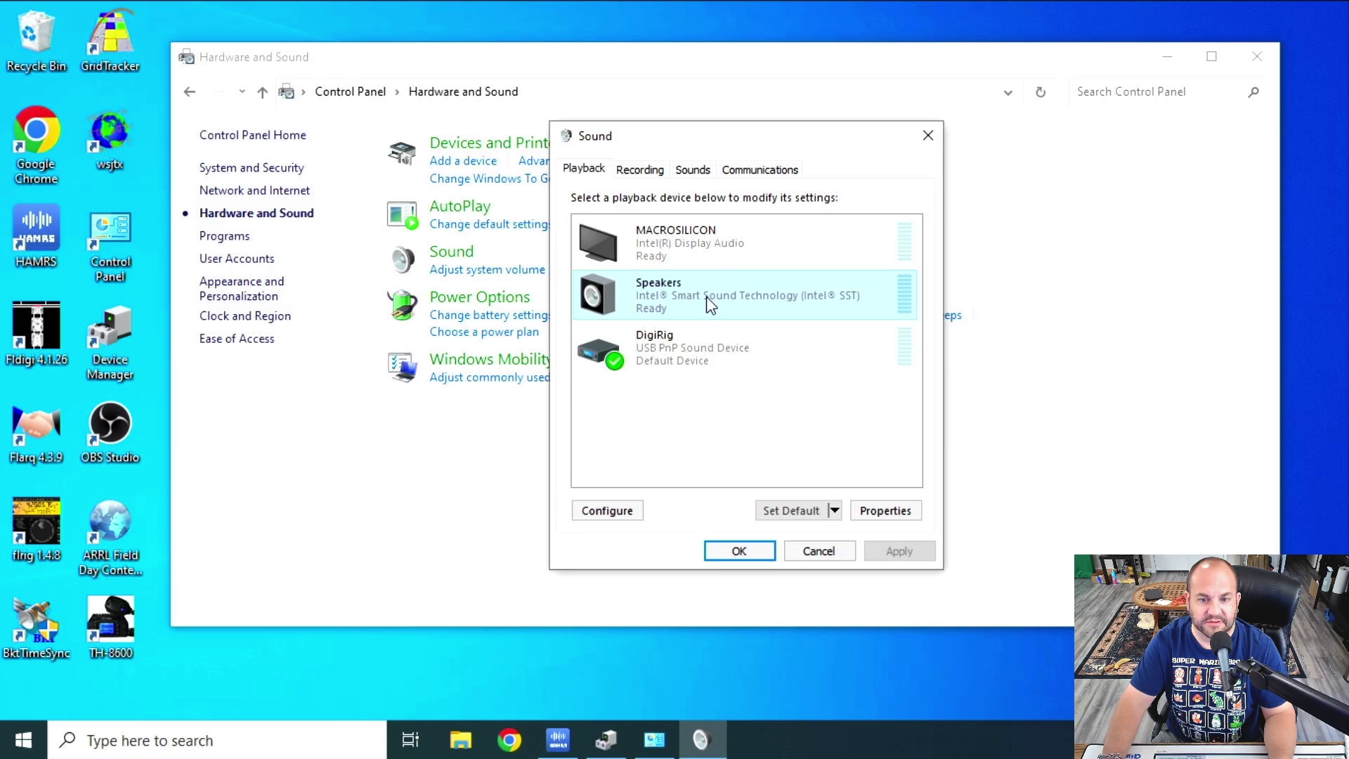
{"action": "left_click", "coordinate": [777, 503]}
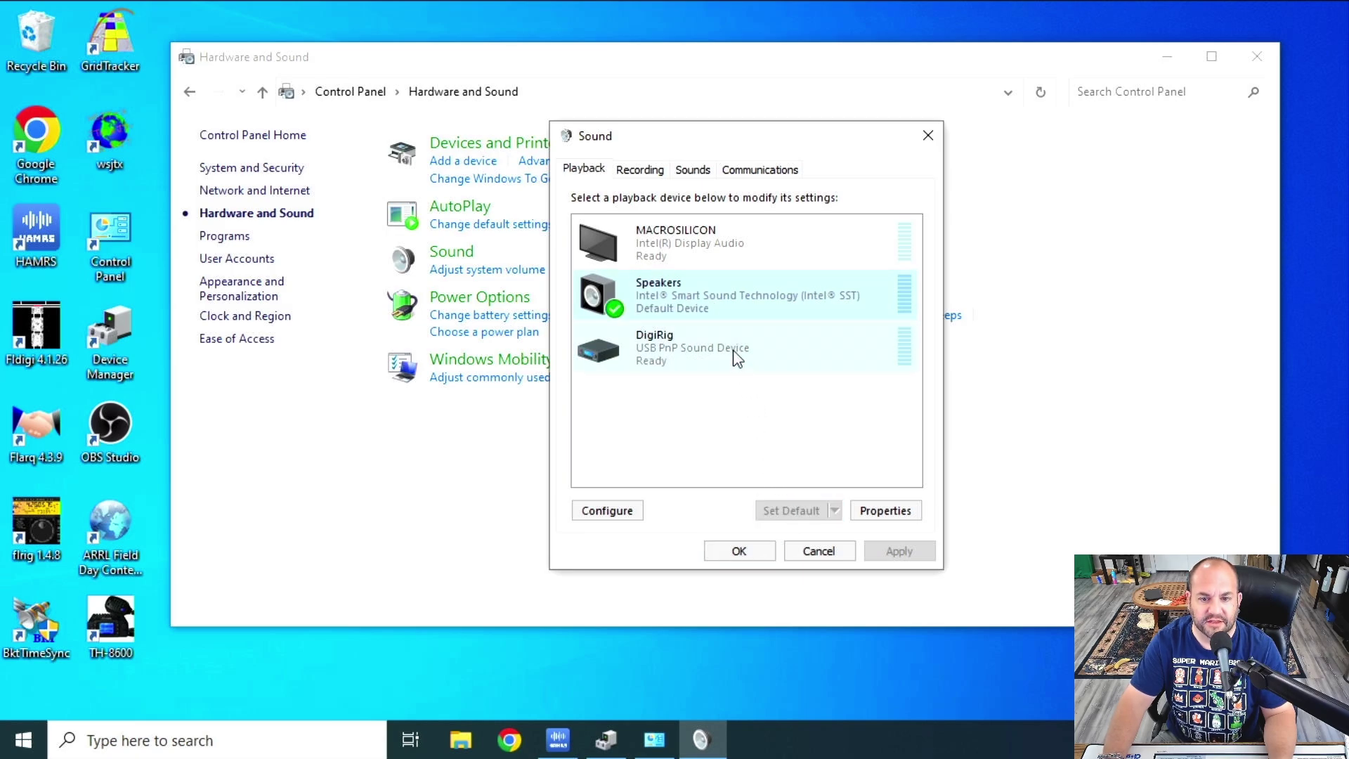
{"action": "left_click", "coordinate": [736, 357]}
{"action": "left_click", "coordinate": [792, 510]}
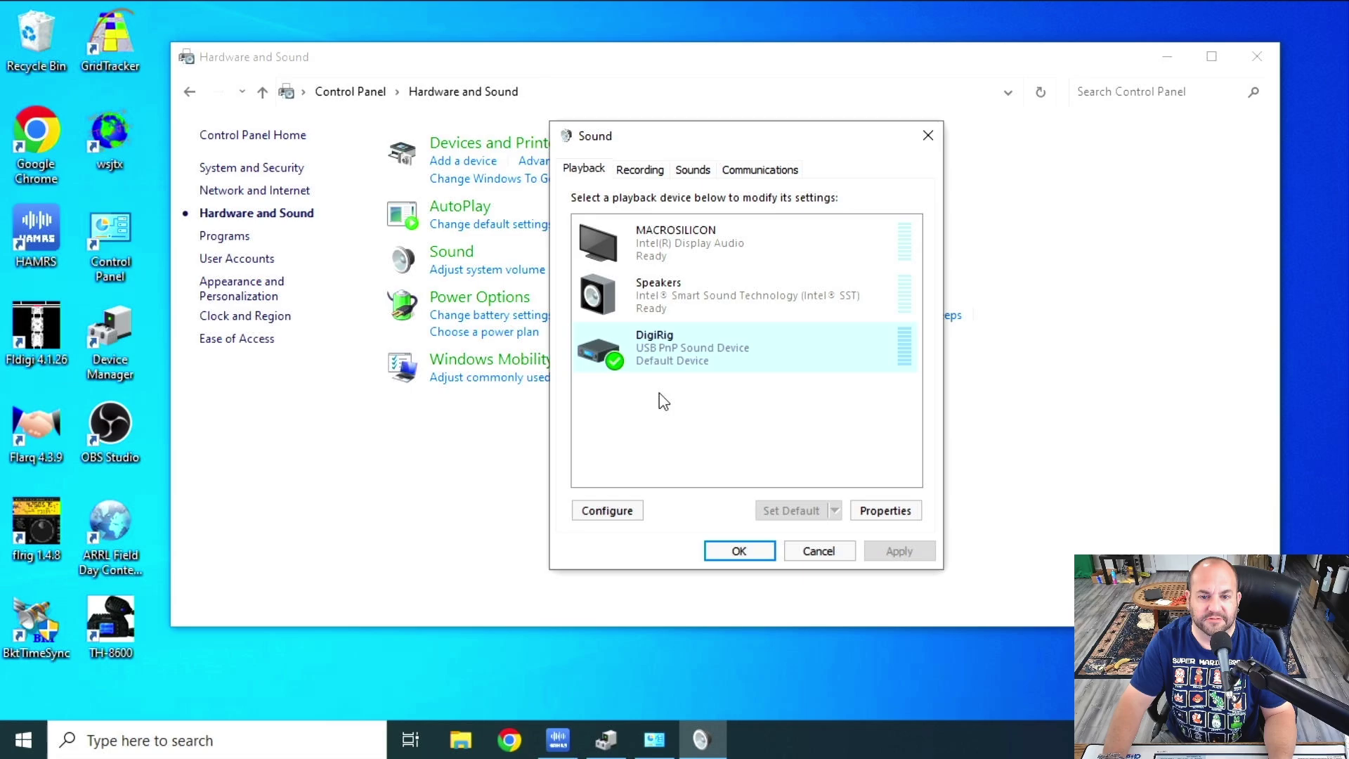
Step: Open the DigiRig playback device's properties and confirm the blue-fronted box icon from mmres.dll for it
{"action": "right_click", "coordinate": [711, 355]}
{"action": "left_click", "coordinate": [766, 503]}
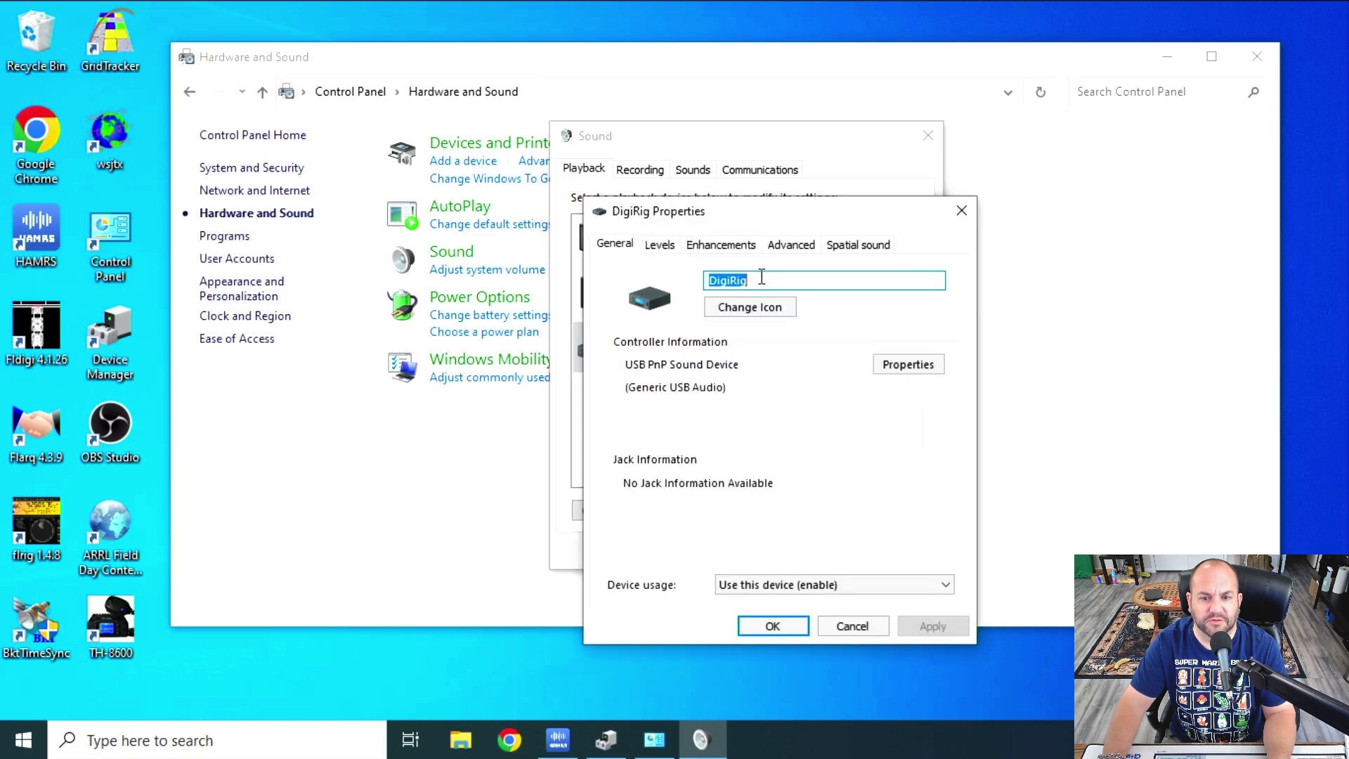
{"action": "left_click", "coordinate": [768, 307]}
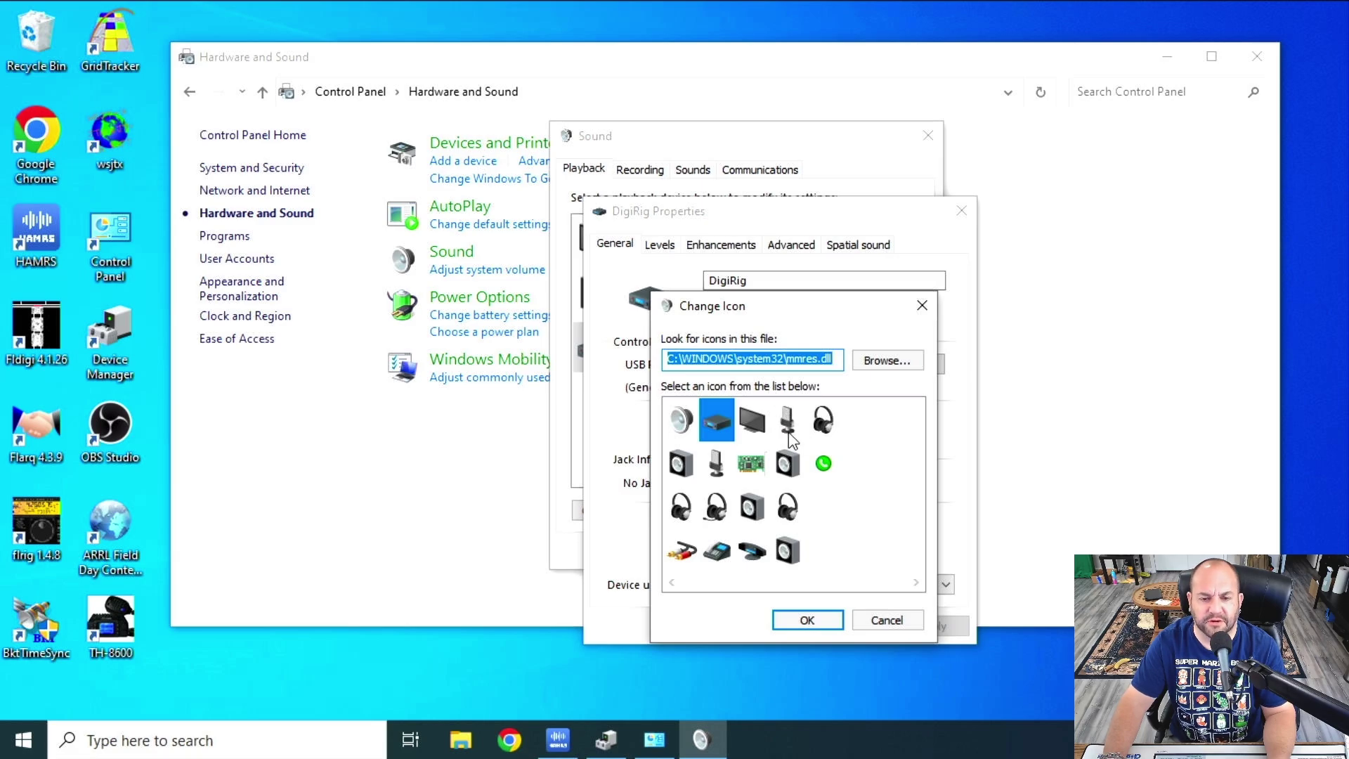
{"action": "left_click", "coordinate": [814, 620]}
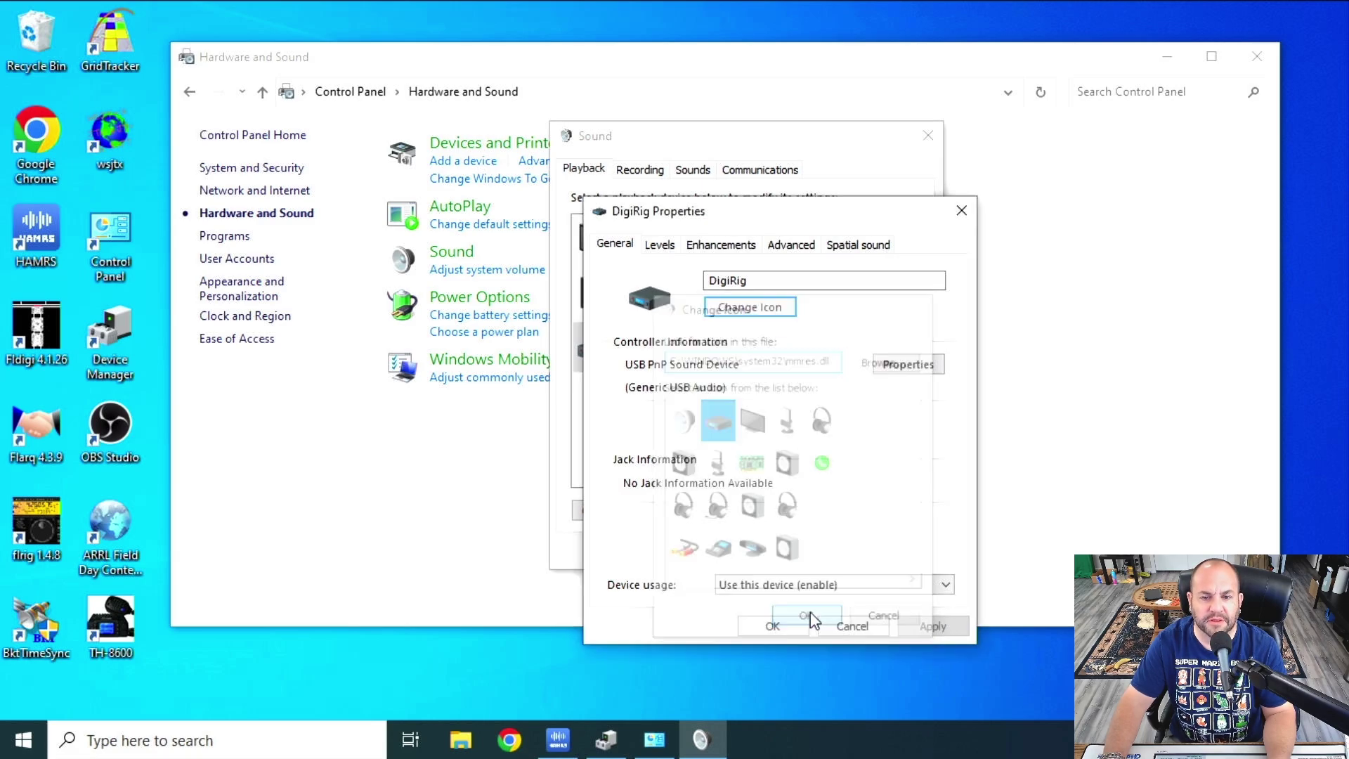
Step: Review the DigiRig playback device's levels, enhancements, advanced and spatial sound settings, and apply its properties
{"action": "left_click", "coordinate": [655, 247]}
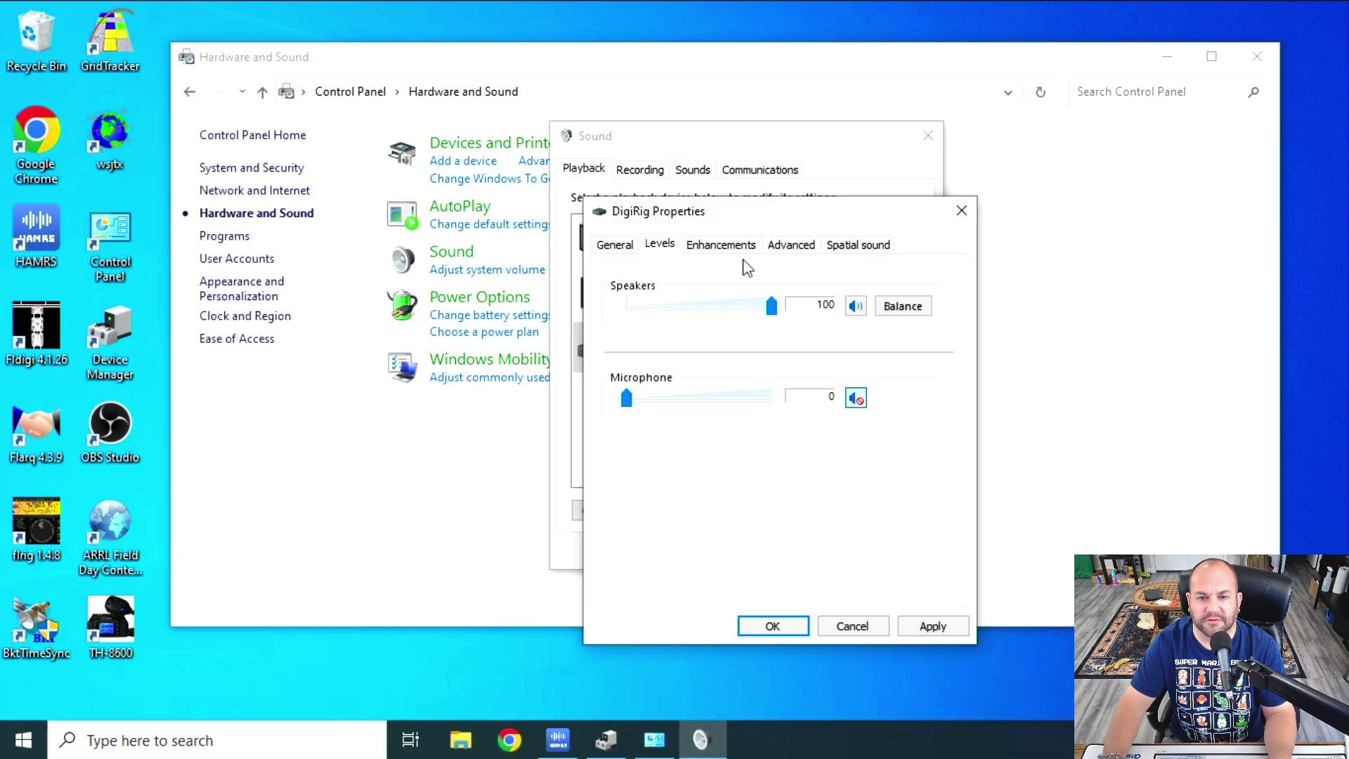
{"action": "left_click", "coordinate": [724, 247]}
{"action": "left_click", "coordinate": [789, 251]}
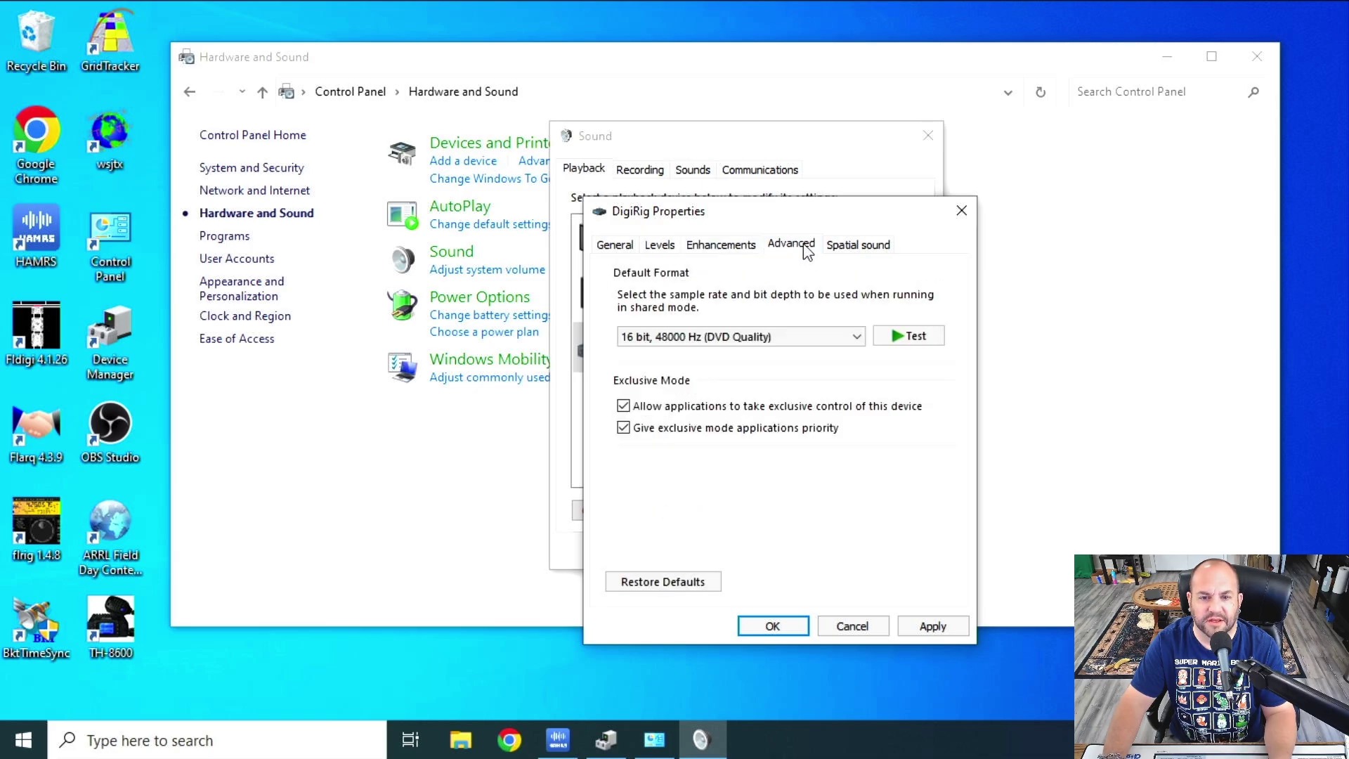
{"action": "left_click", "coordinate": [874, 250]}
{"action": "left_click", "coordinate": [636, 246]}
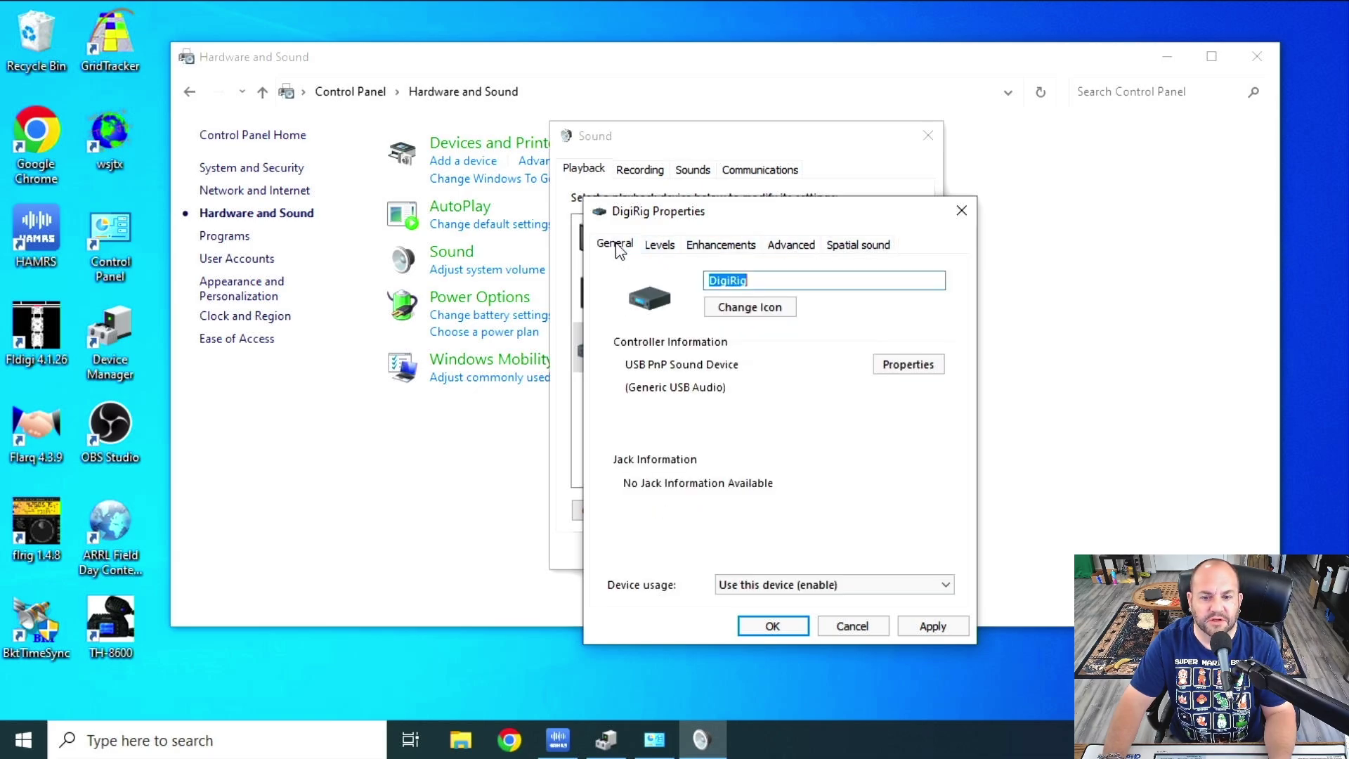
{"action": "left_click", "coordinate": [927, 625]}
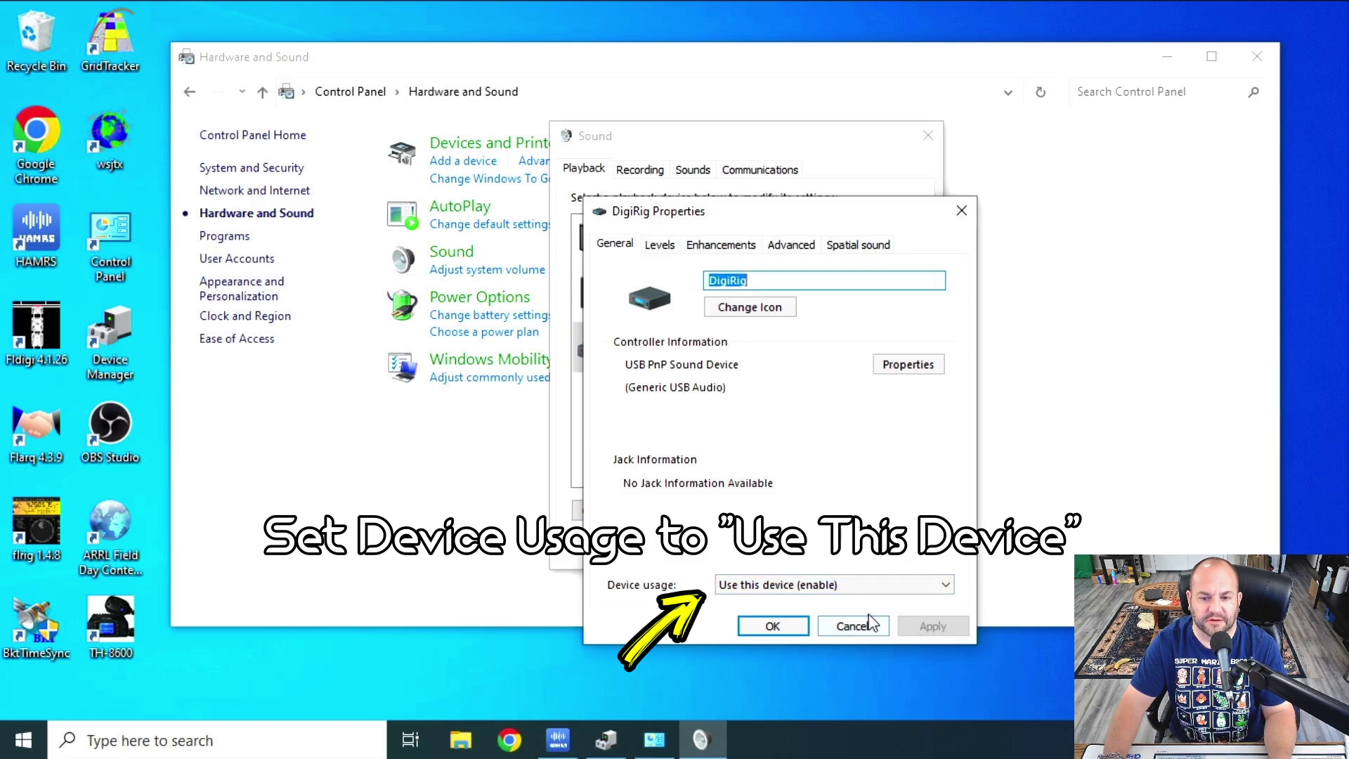
{"action": "left_click", "coordinate": [772, 628]}
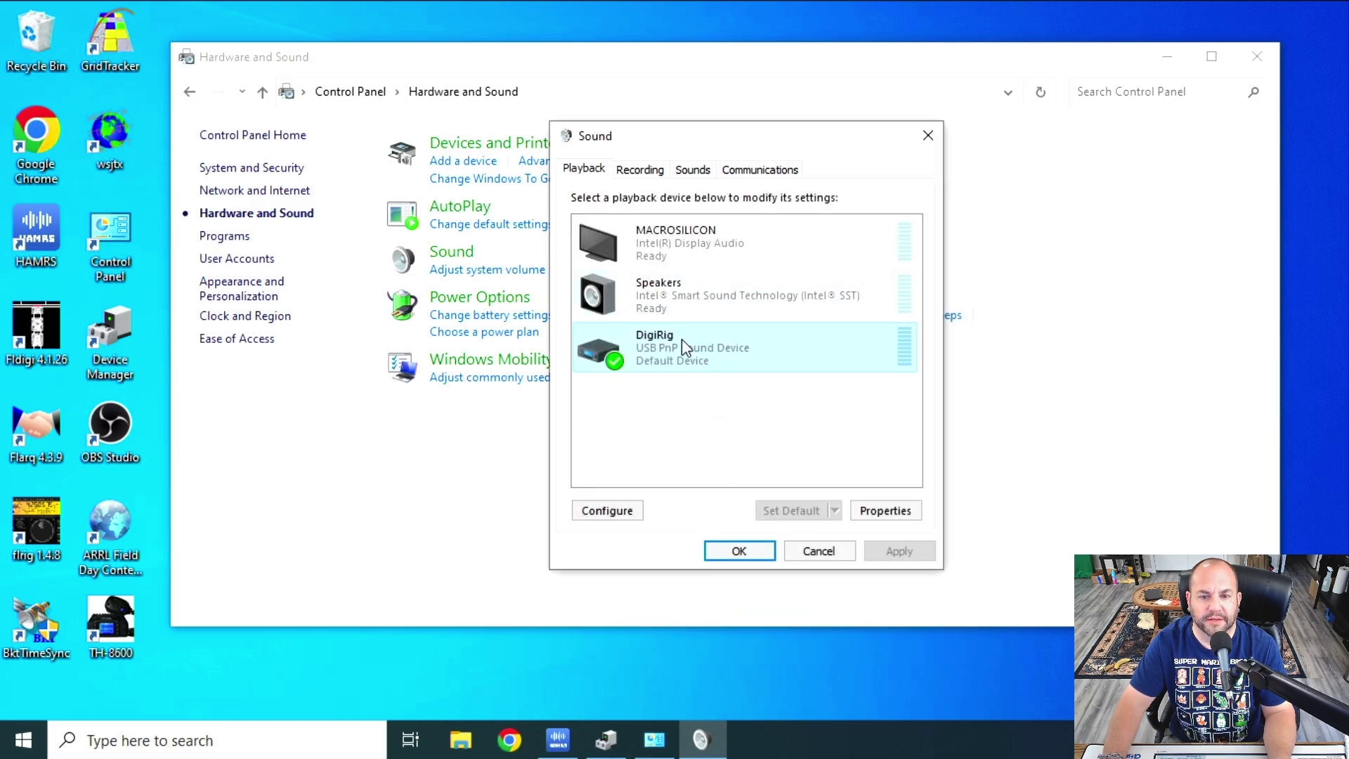
Step: Open the DigiRig recording device's properties and keep its device usage on "Use this device (enable)"
{"action": "left_click", "coordinate": [641, 171]}
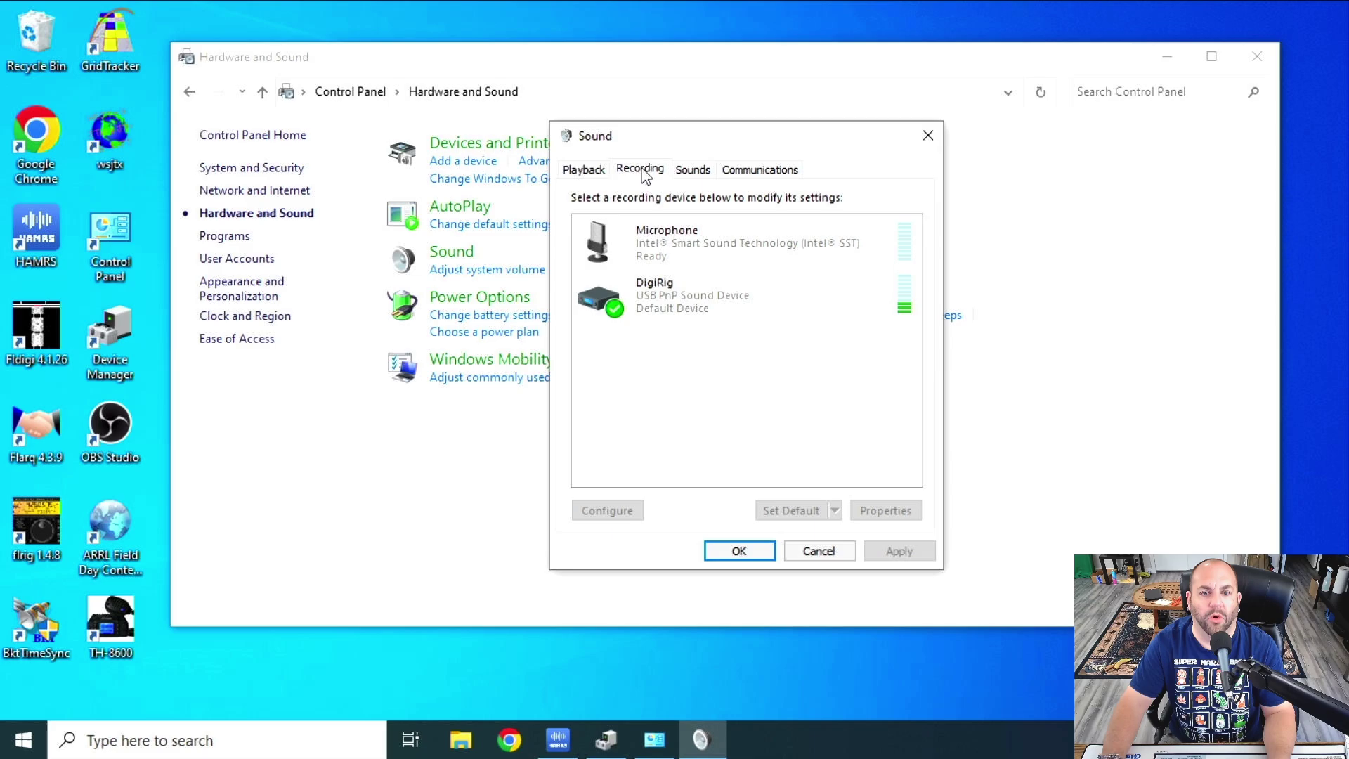
{"action": "right_click", "coordinate": [682, 304]}
{"action": "left_click", "coordinate": [737, 416]}
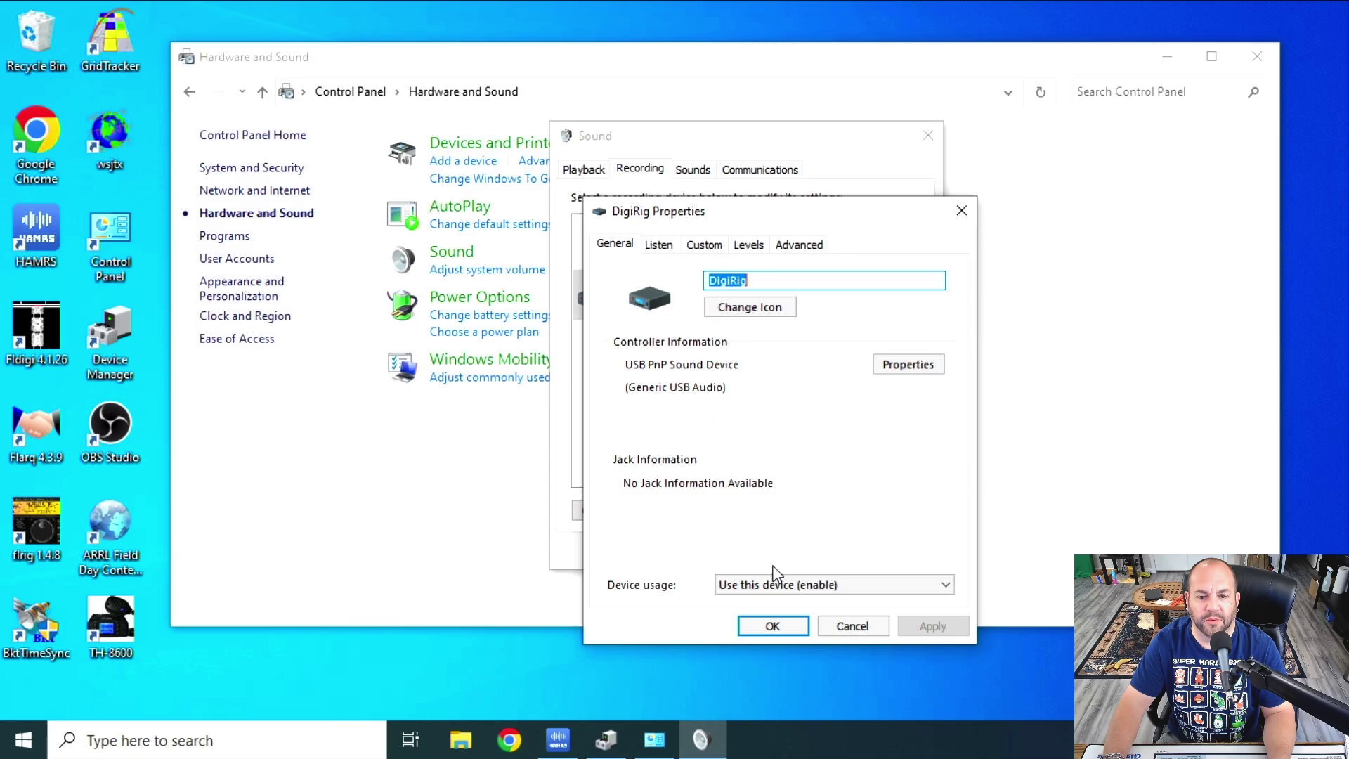
{"action": "left_click", "coordinate": [756, 591]}
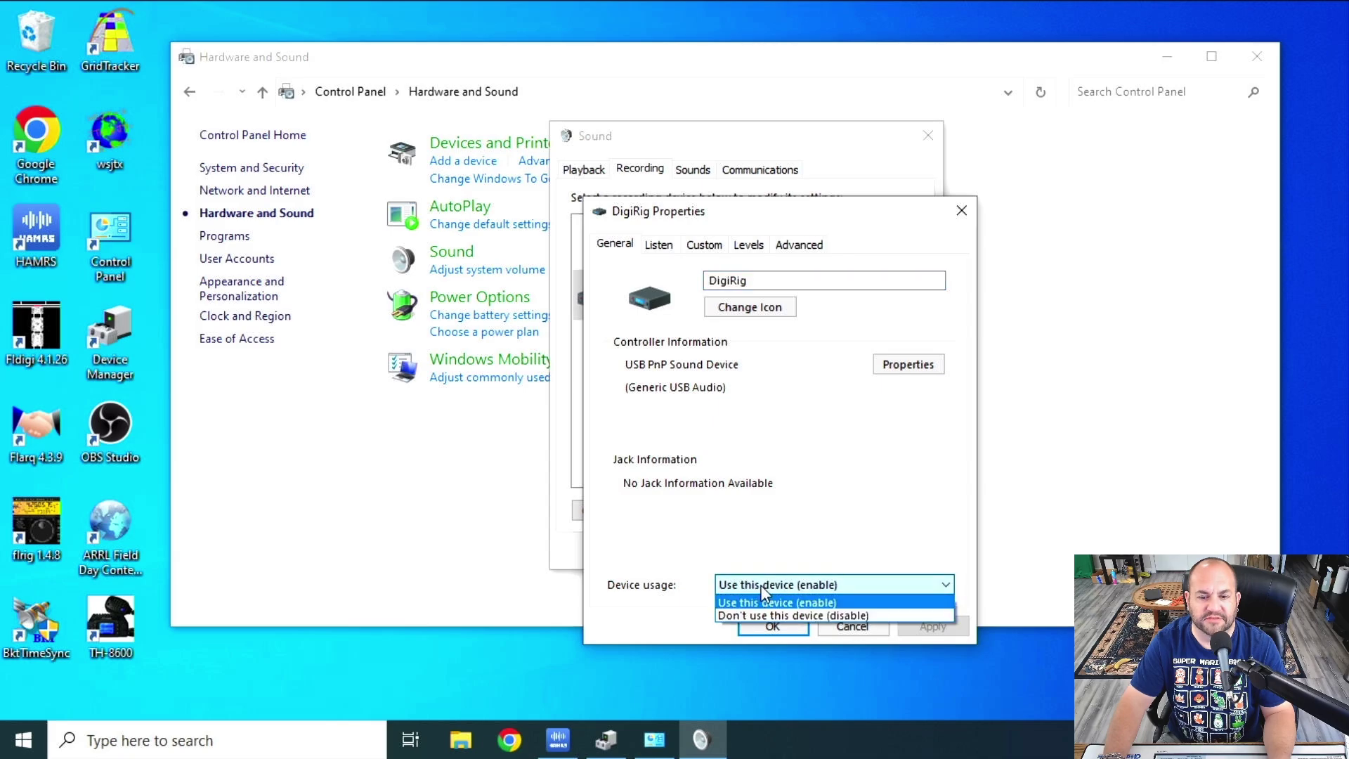
{"action": "left_click", "coordinate": [815, 590]}
Step: Check the DigiRig recording device's Listen and AGC options, and set its microphone level to 35
{"action": "left_click", "coordinate": [658, 246]}
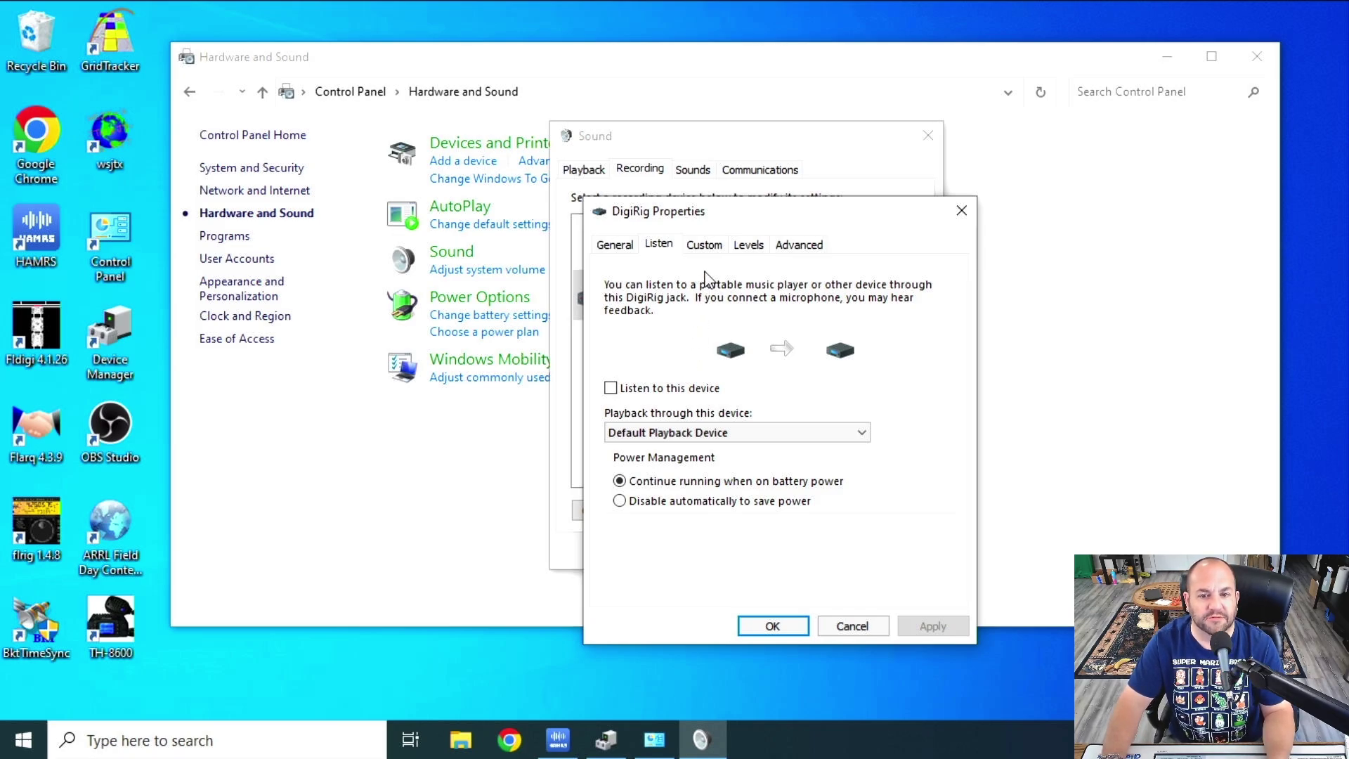
{"action": "left_click", "coordinate": [706, 247]}
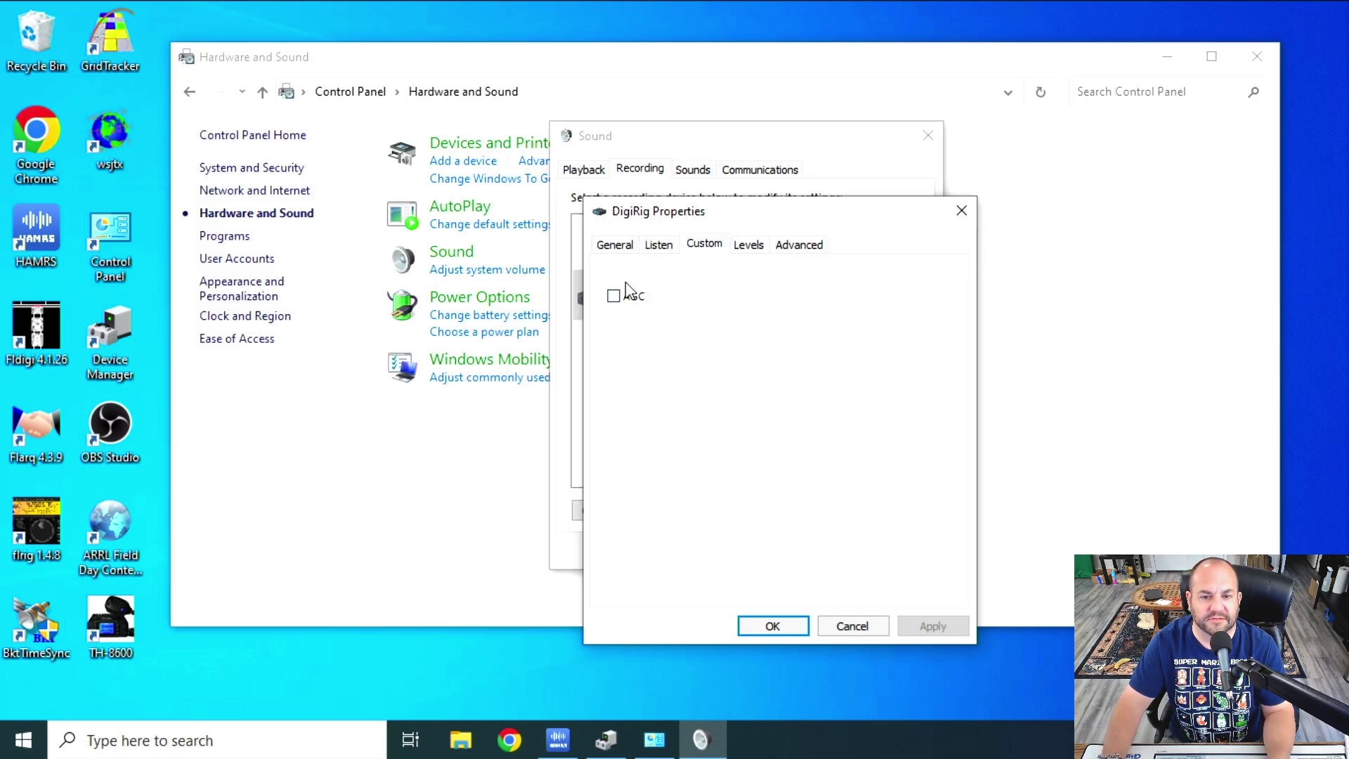
{"action": "left_click", "coordinate": [750, 249]}
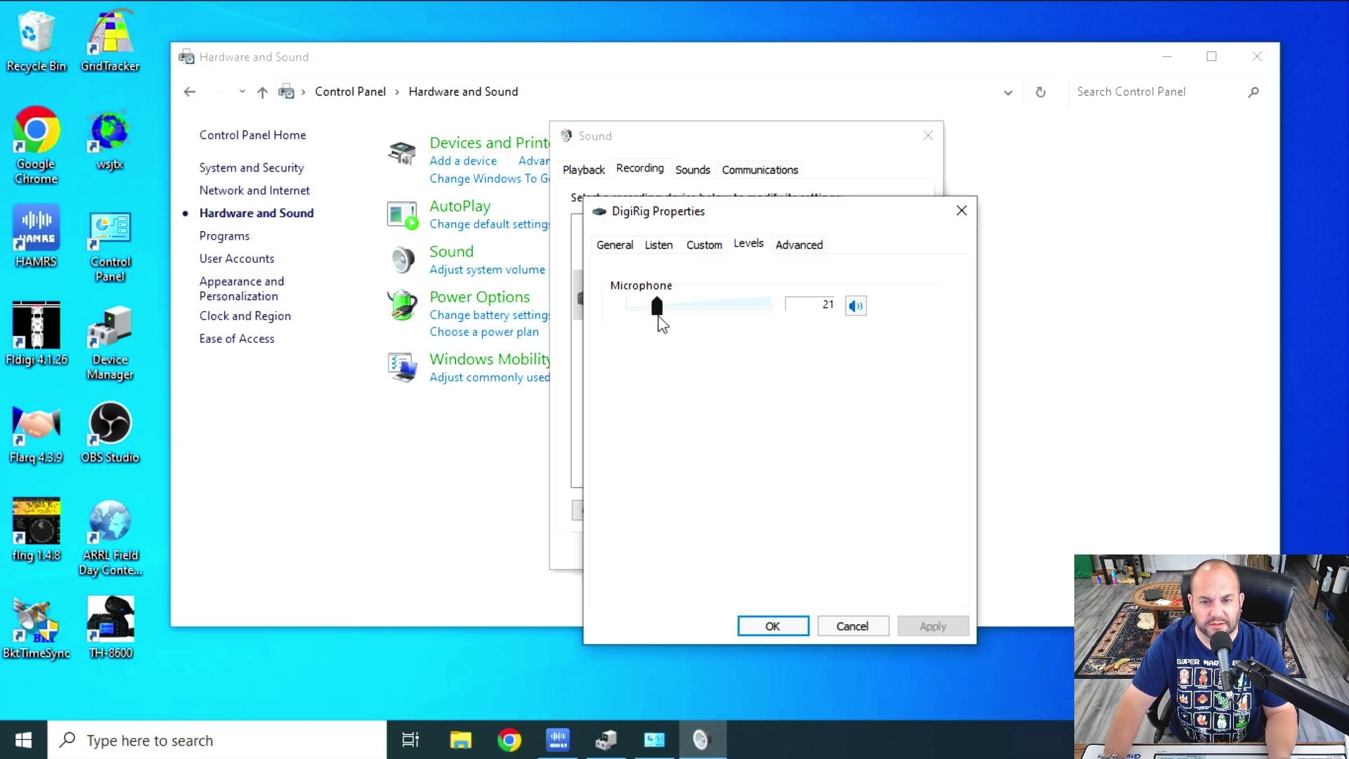
{"action": "left_click_drag", "start_coordinate": [661, 323], "coordinate": [674, 320]}
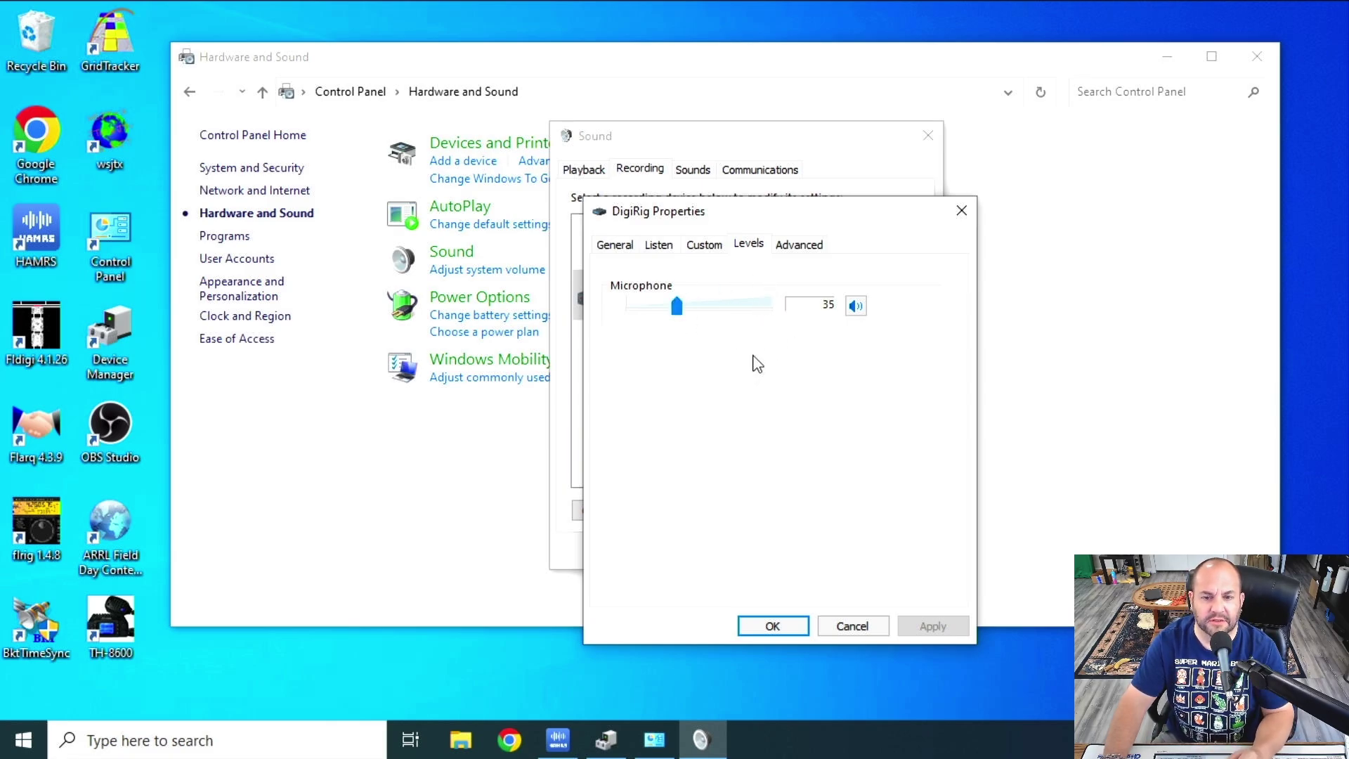
{"action": "left_click_drag", "start_coordinate": [693, 220], "coordinate": [770, 217]}
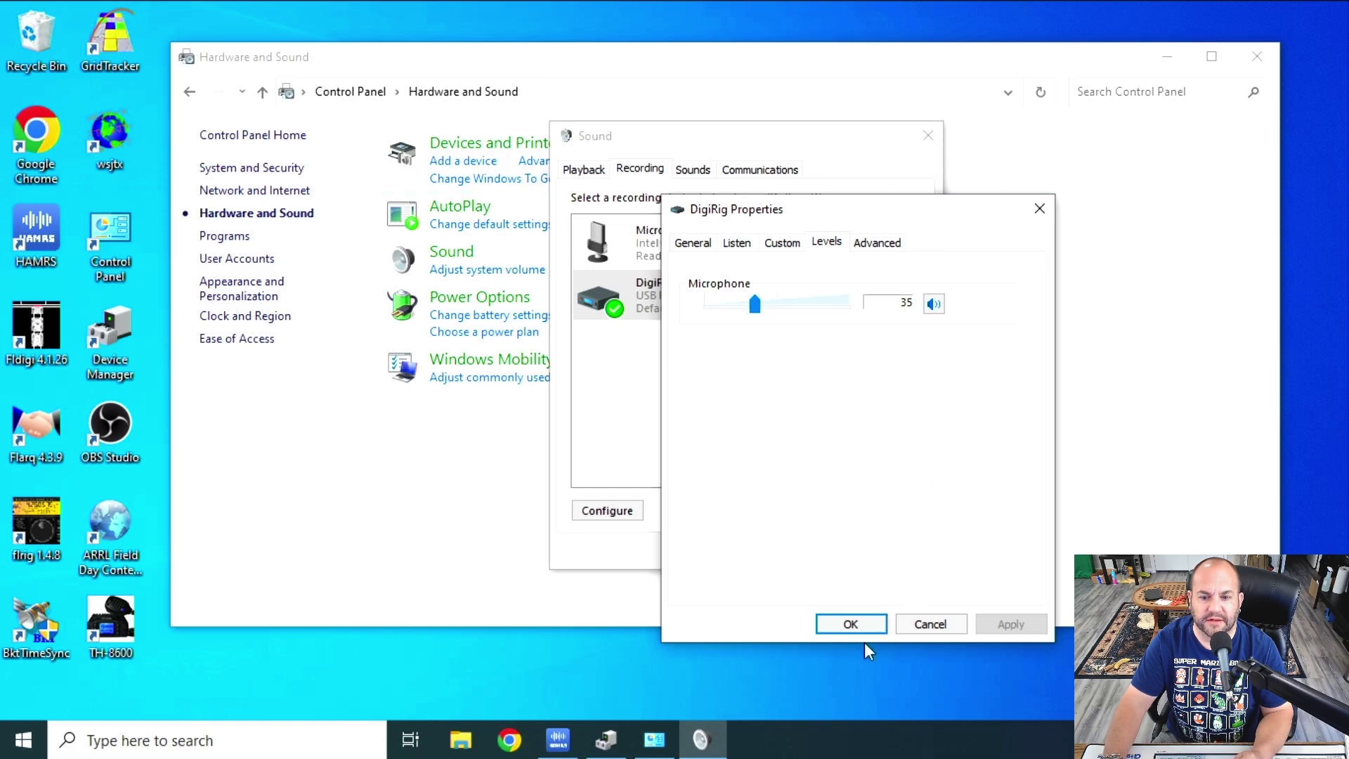
{"action": "left_click", "coordinate": [851, 624]}
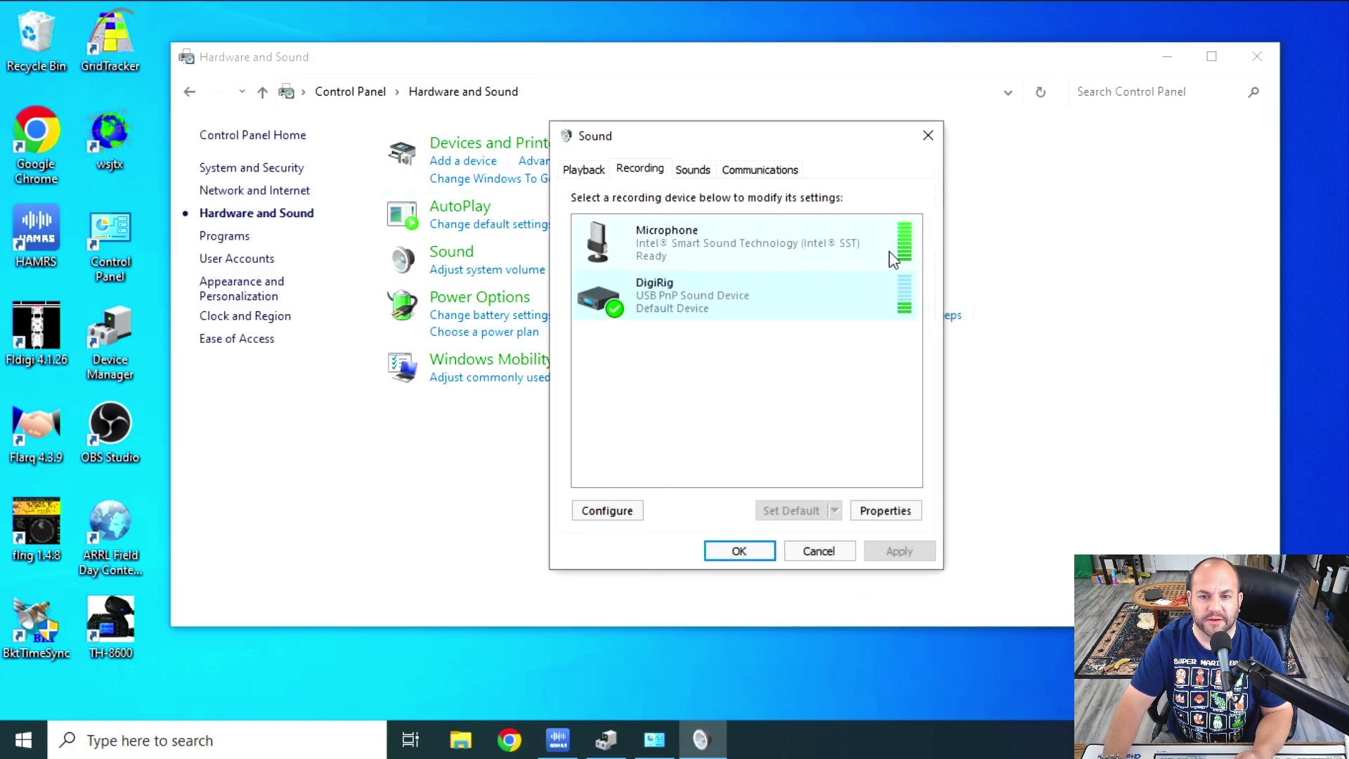
Step: Close the Hardware and Sound window and move the Sound dialog aside to clear the desktop
{"action": "left_click", "coordinate": [1258, 57]}
{"action": "left_click_drag", "start_coordinate": [762, 140], "coordinate": [1168, 65]}
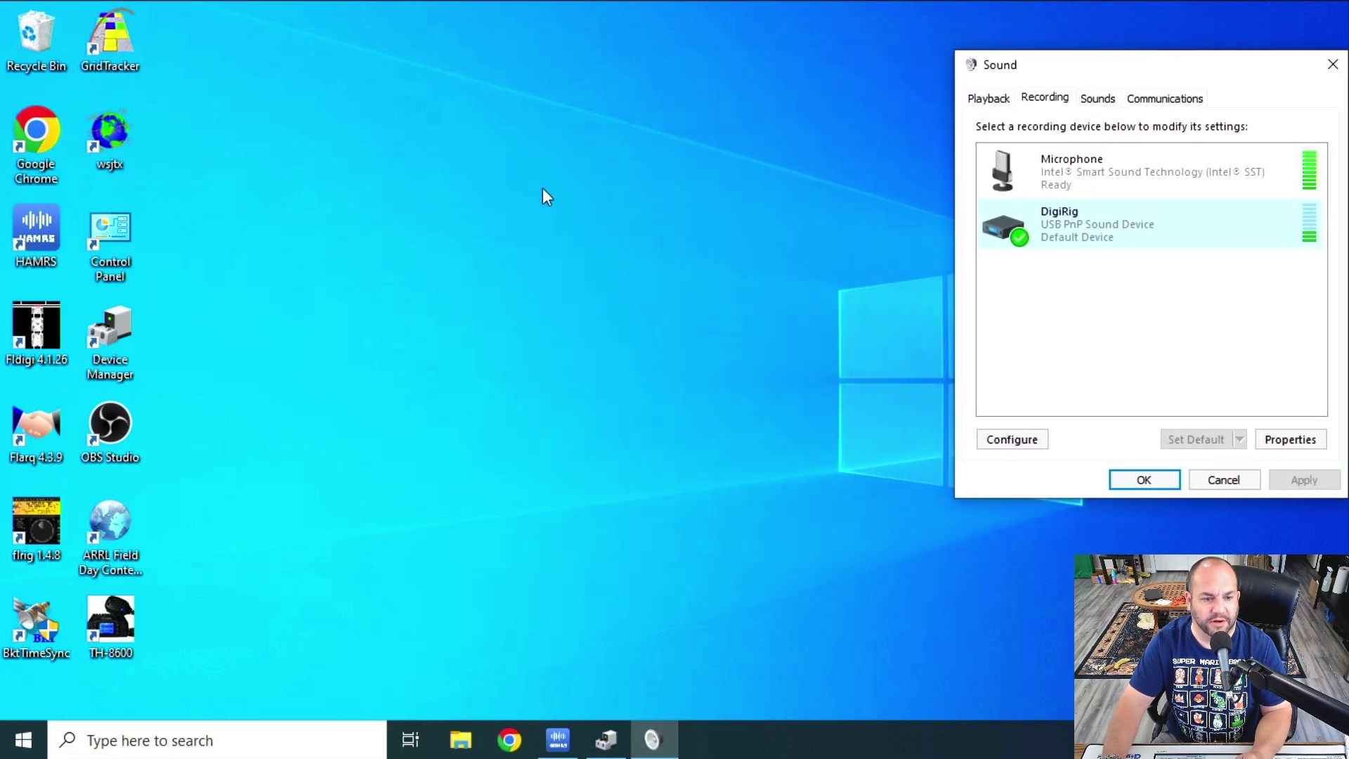
{"action": "left_click", "coordinate": [359, 465]}
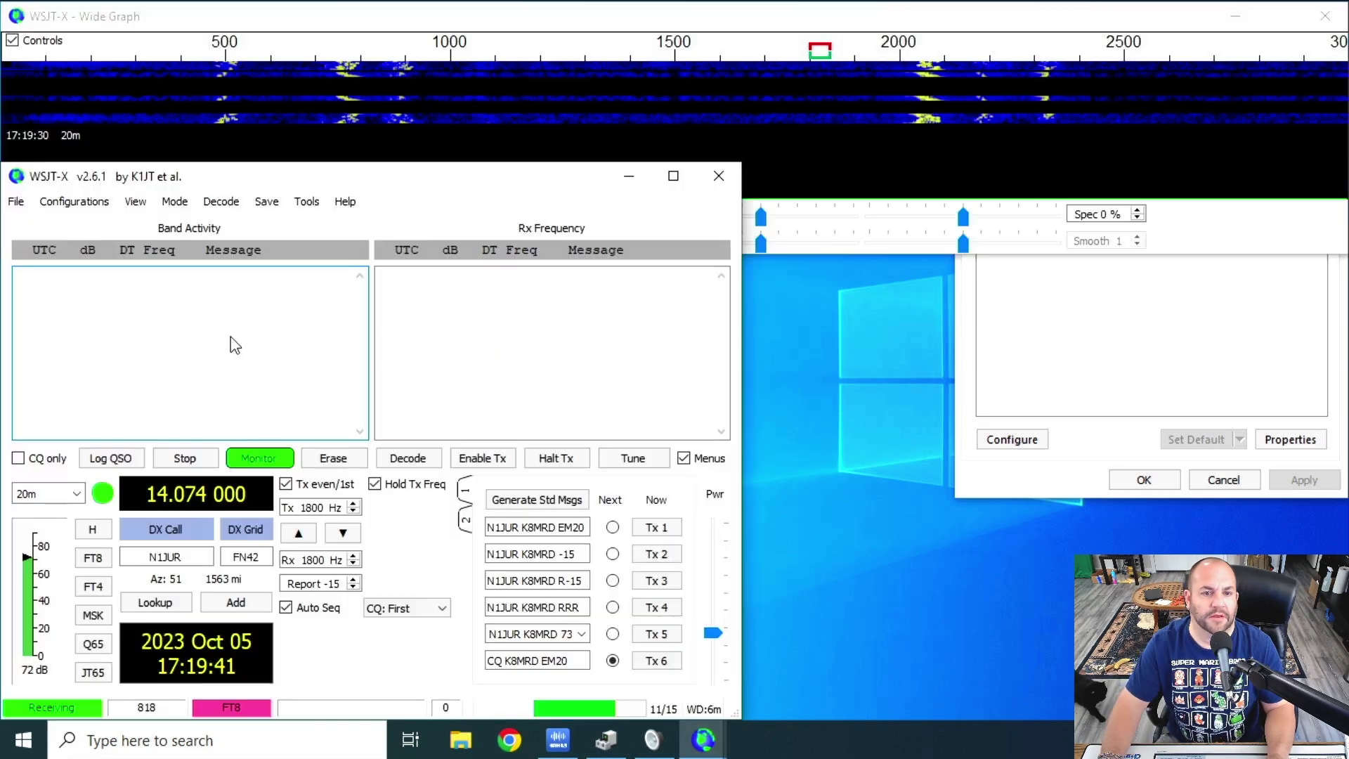
Step: In the WSJT-X general settings, enable "Show DXCC, grid, and worked-before status"
{"action": "left_click", "coordinate": [17, 203]}
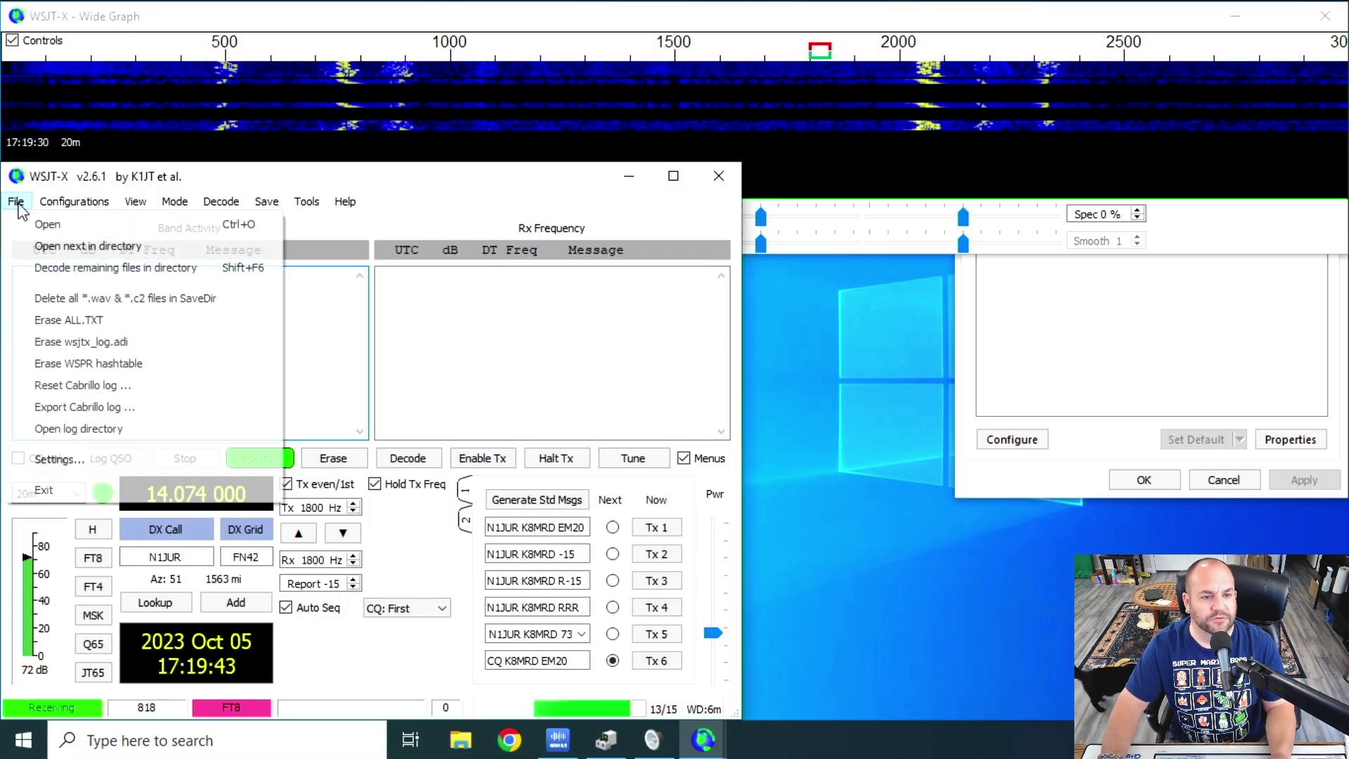
{"action": "left_click", "coordinate": [112, 463]}
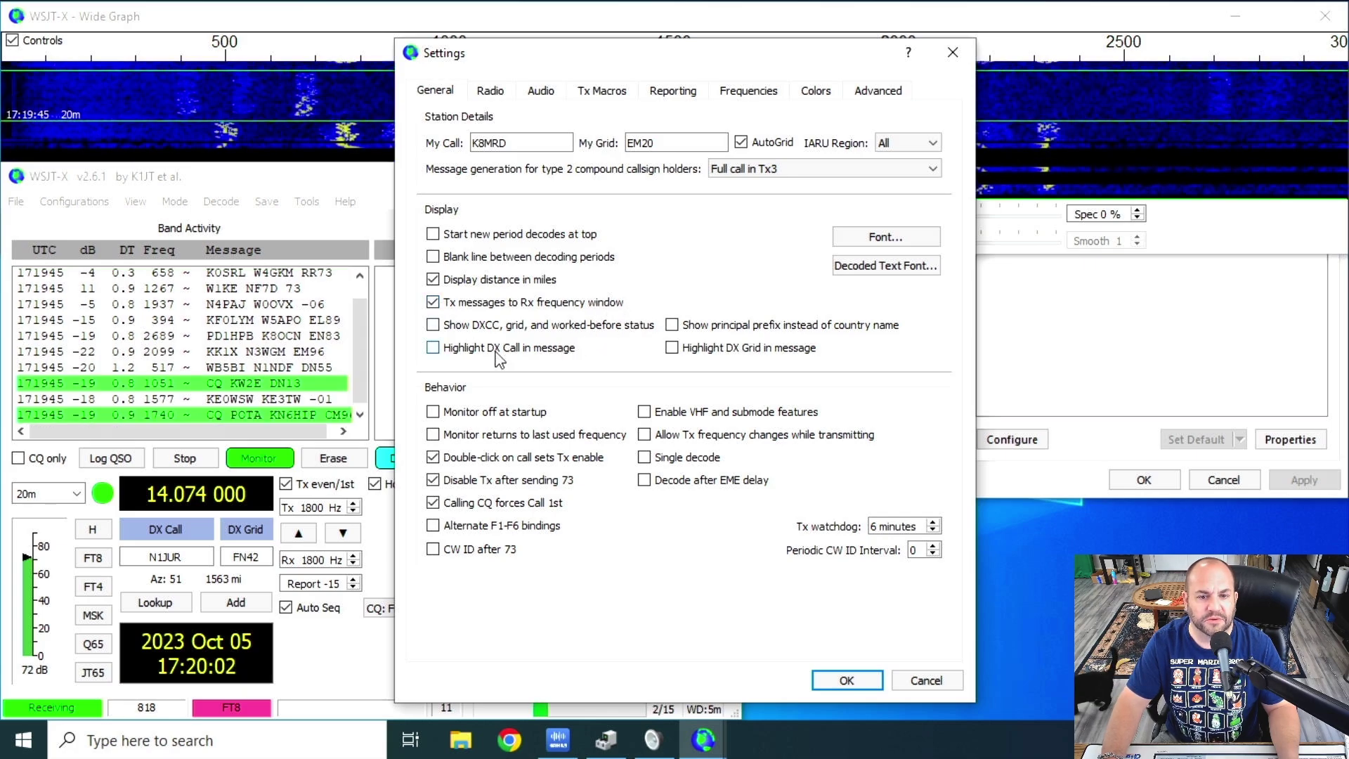
{"action": "left_click", "coordinate": [432, 325]}
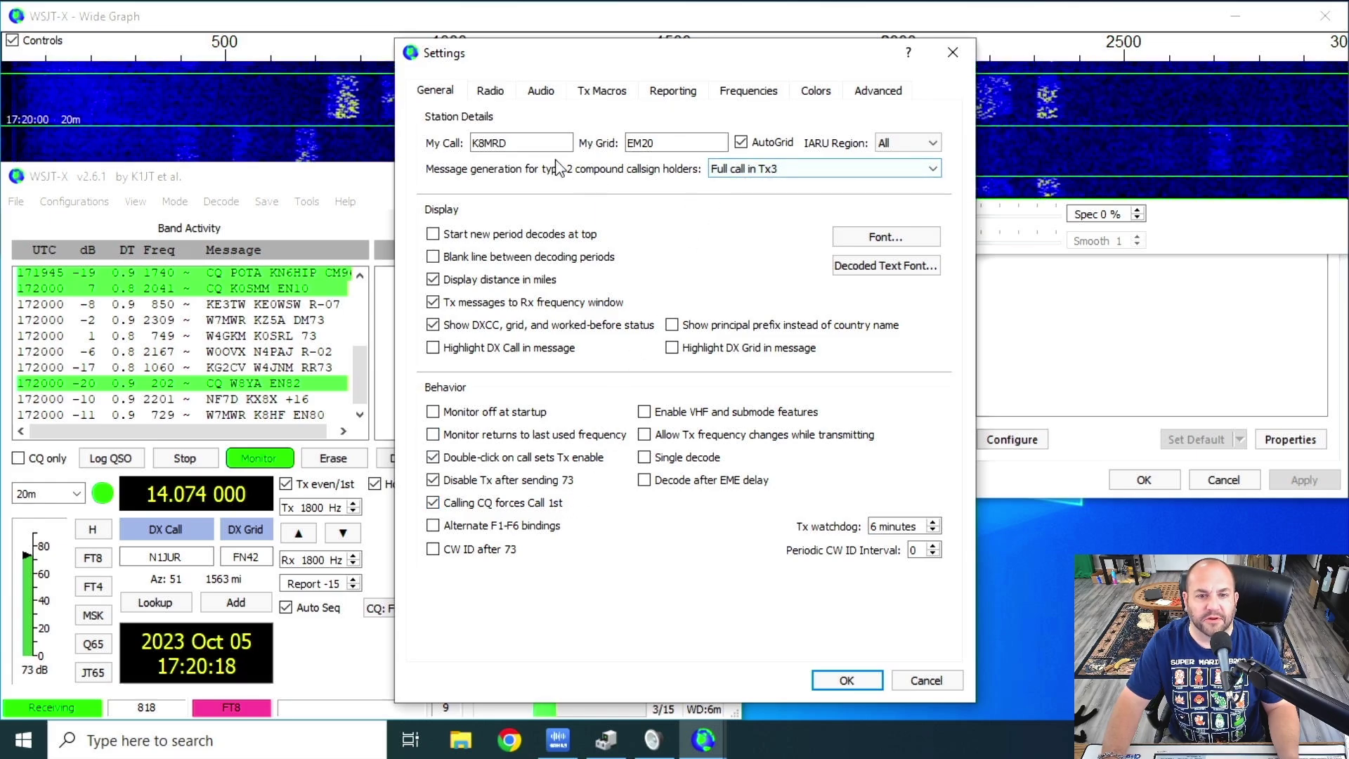
Step: In the WSJT-X radio settings, select the Yaesu FT-818 rig, serial port COM11, and a 9600 baud rate
{"action": "left_click", "coordinate": [490, 93]}
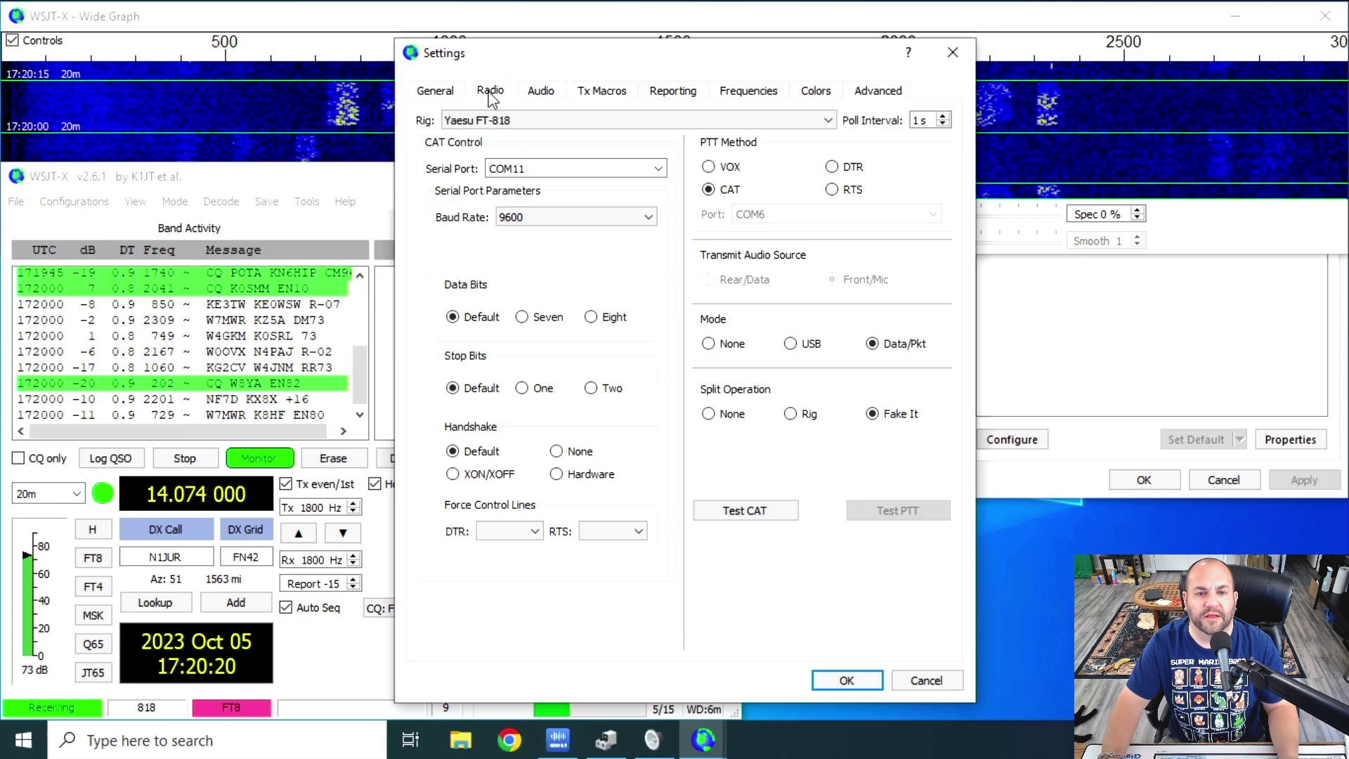
{"action": "left_click", "coordinate": [522, 124]}
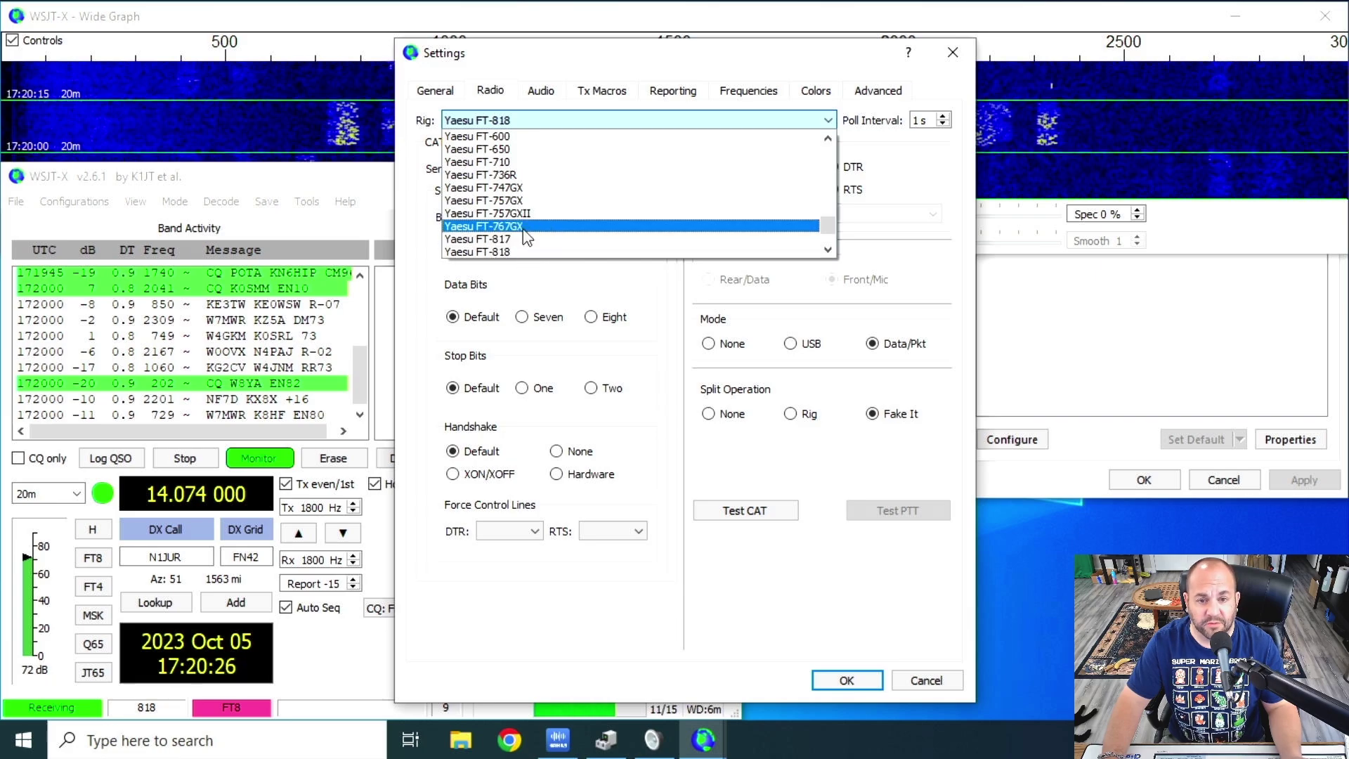
{"action": "left_click", "coordinate": [523, 252]}
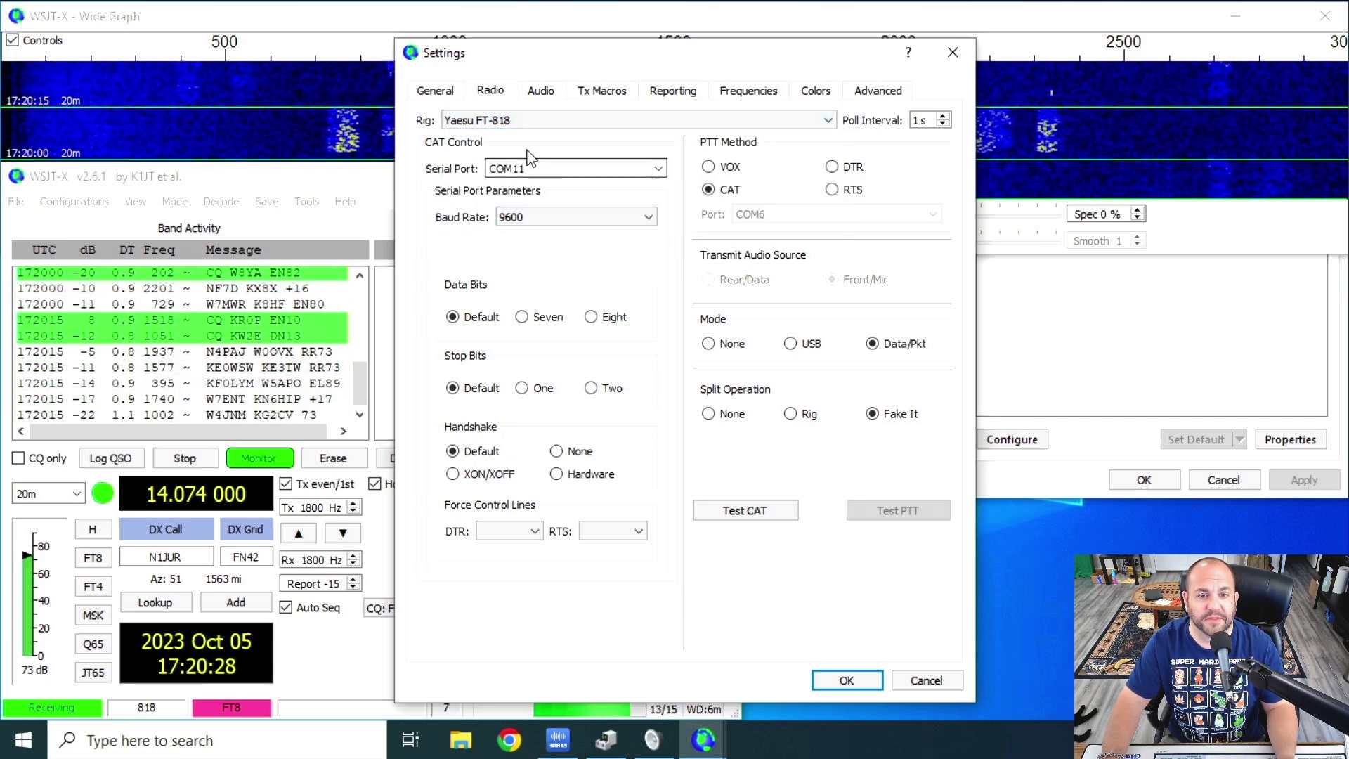
{"action": "left_click", "coordinate": [658, 169]}
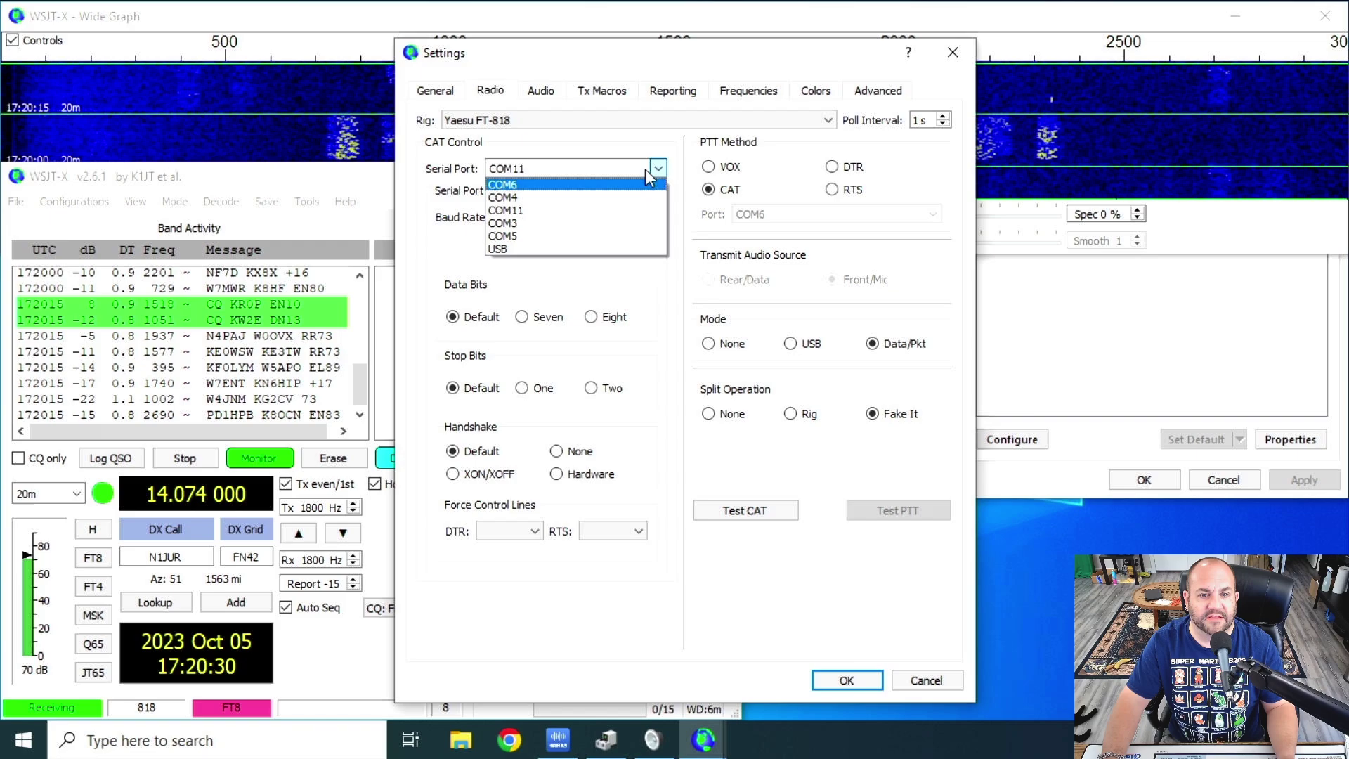
{"action": "left_click", "coordinate": [566, 218]}
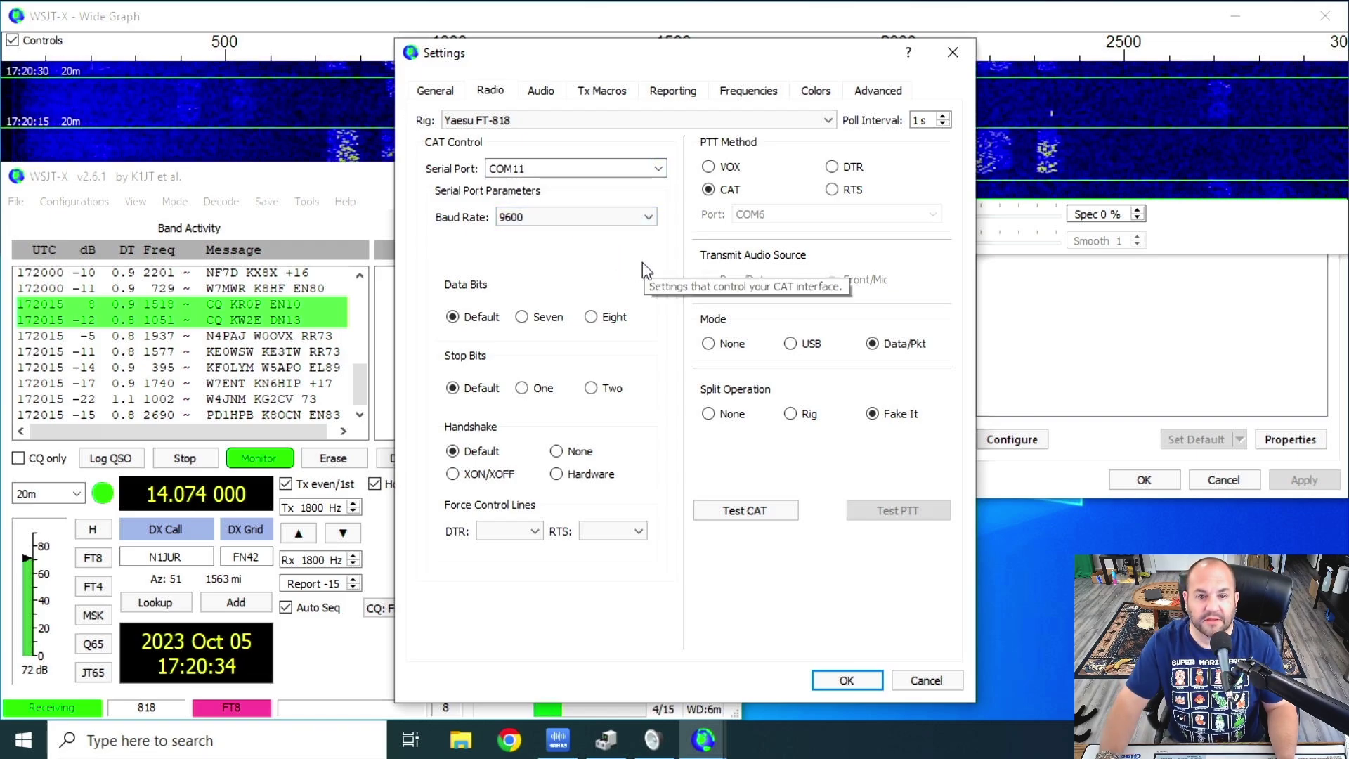
{"action": "left_click", "coordinate": [650, 215]}
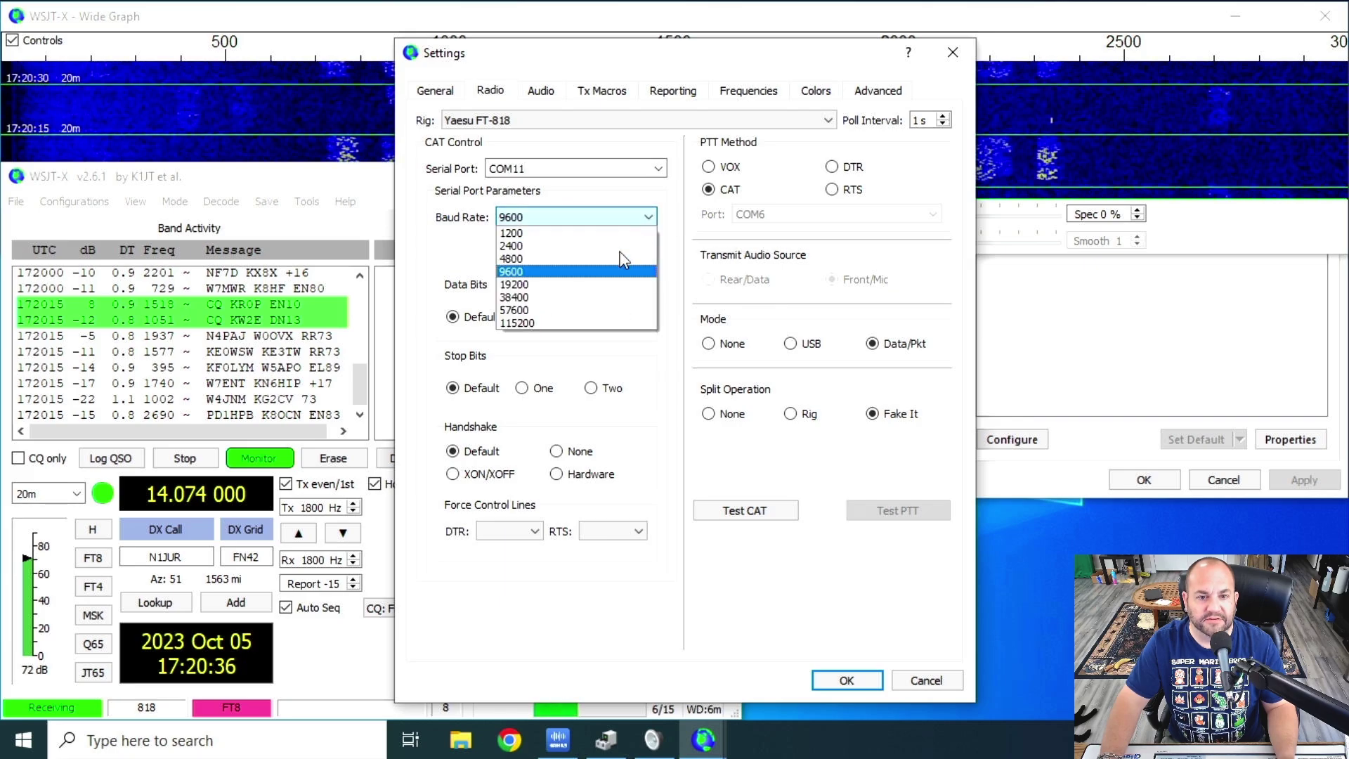
{"action": "left_click", "coordinate": [586, 272]}
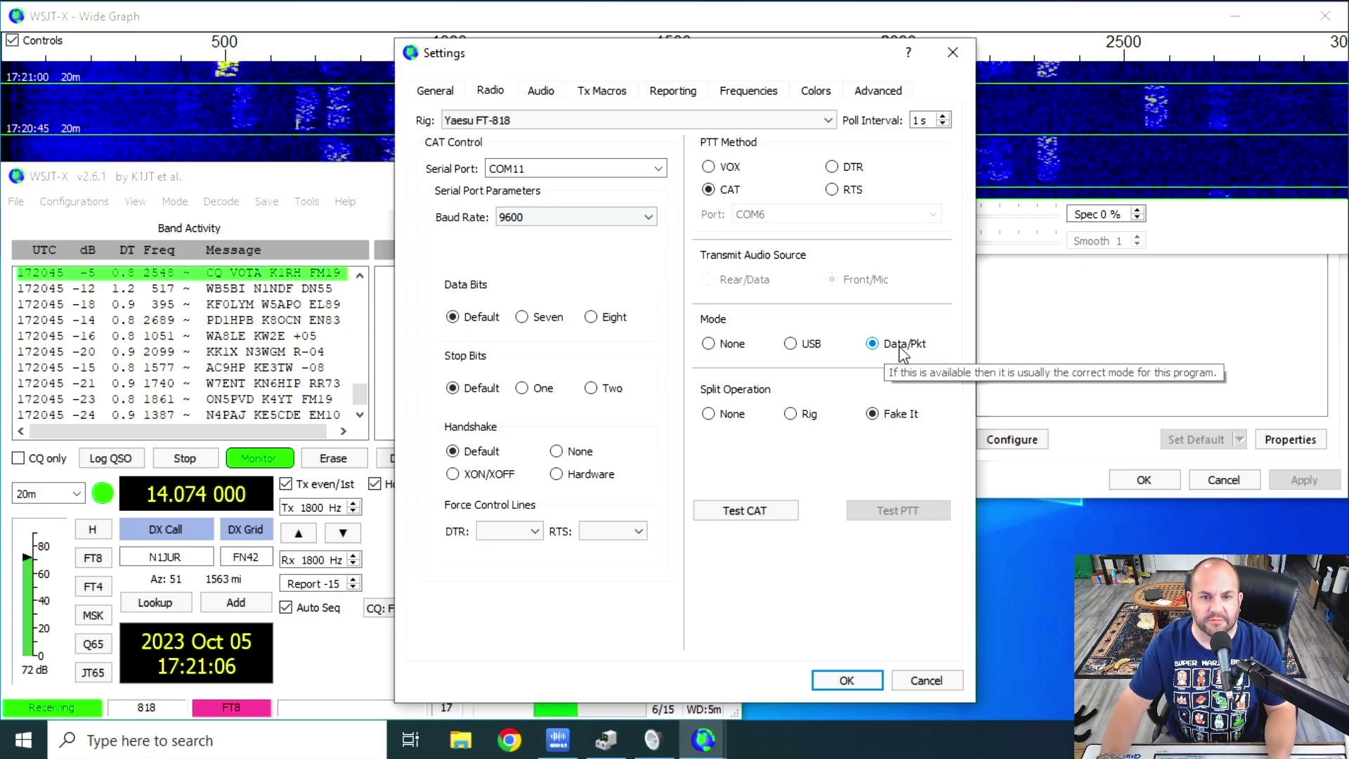
Step: Set the soundcard input to Microphone (USB PnP Sound Device) and the output to DigiRig (USB PnP Sound Device)
{"action": "left_click", "coordinate": [543, 91]}
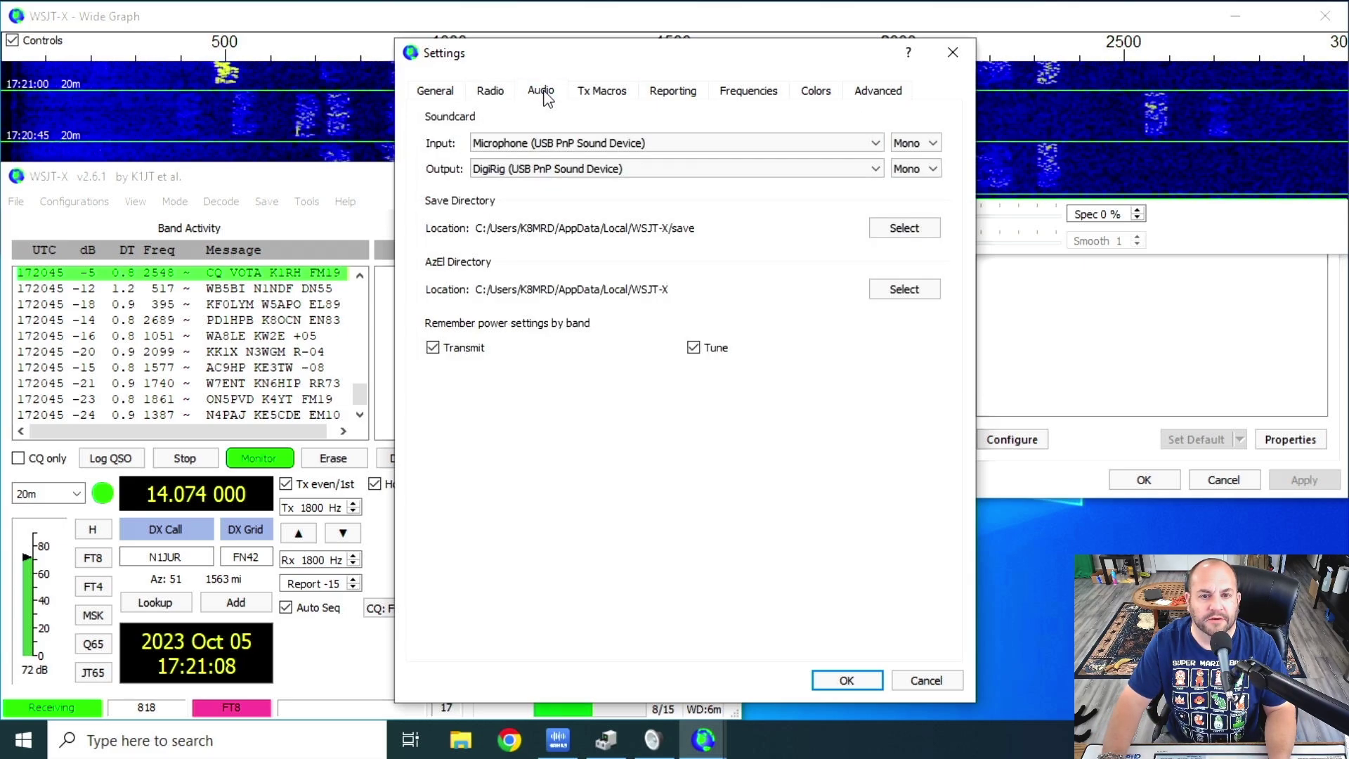
{"action": "left_click", "coordinate": [607, 144]}
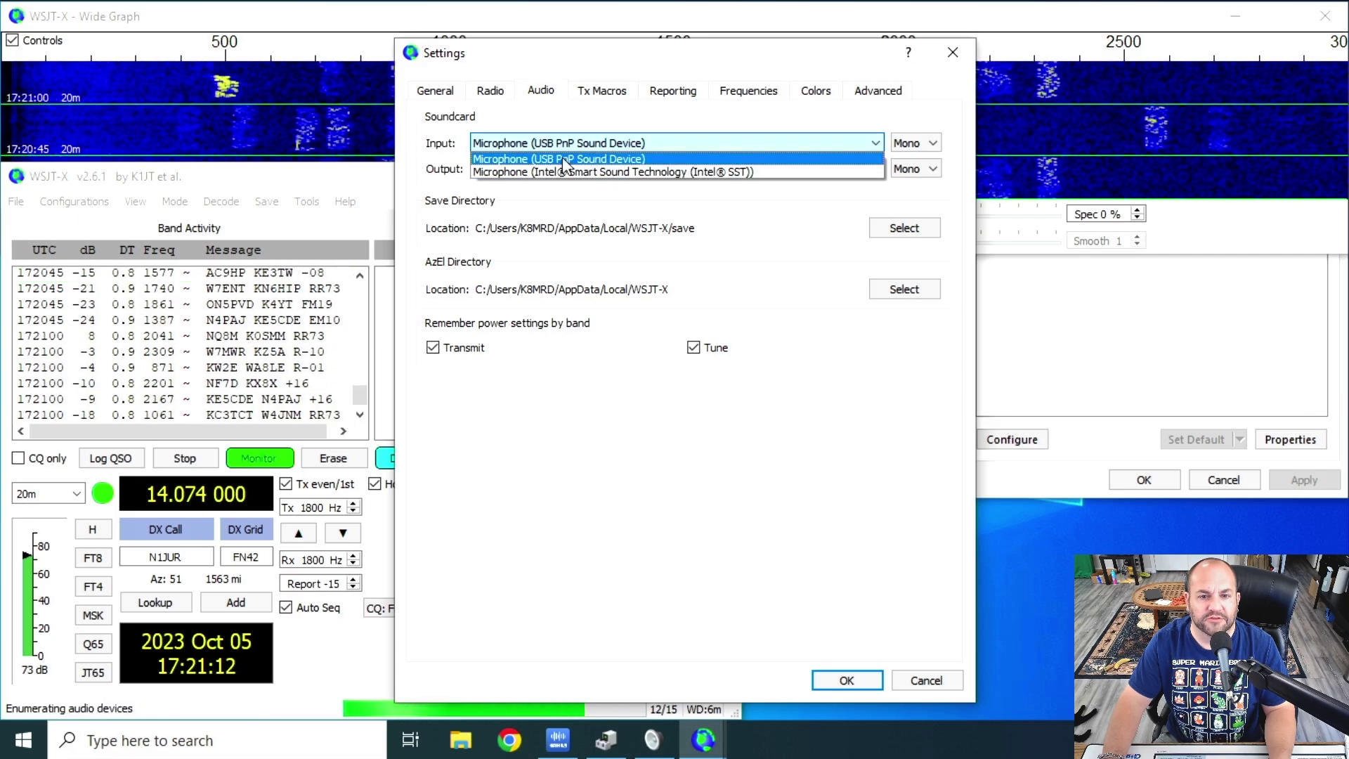
{"action": "left_click", "coordinate": [603, 160]}
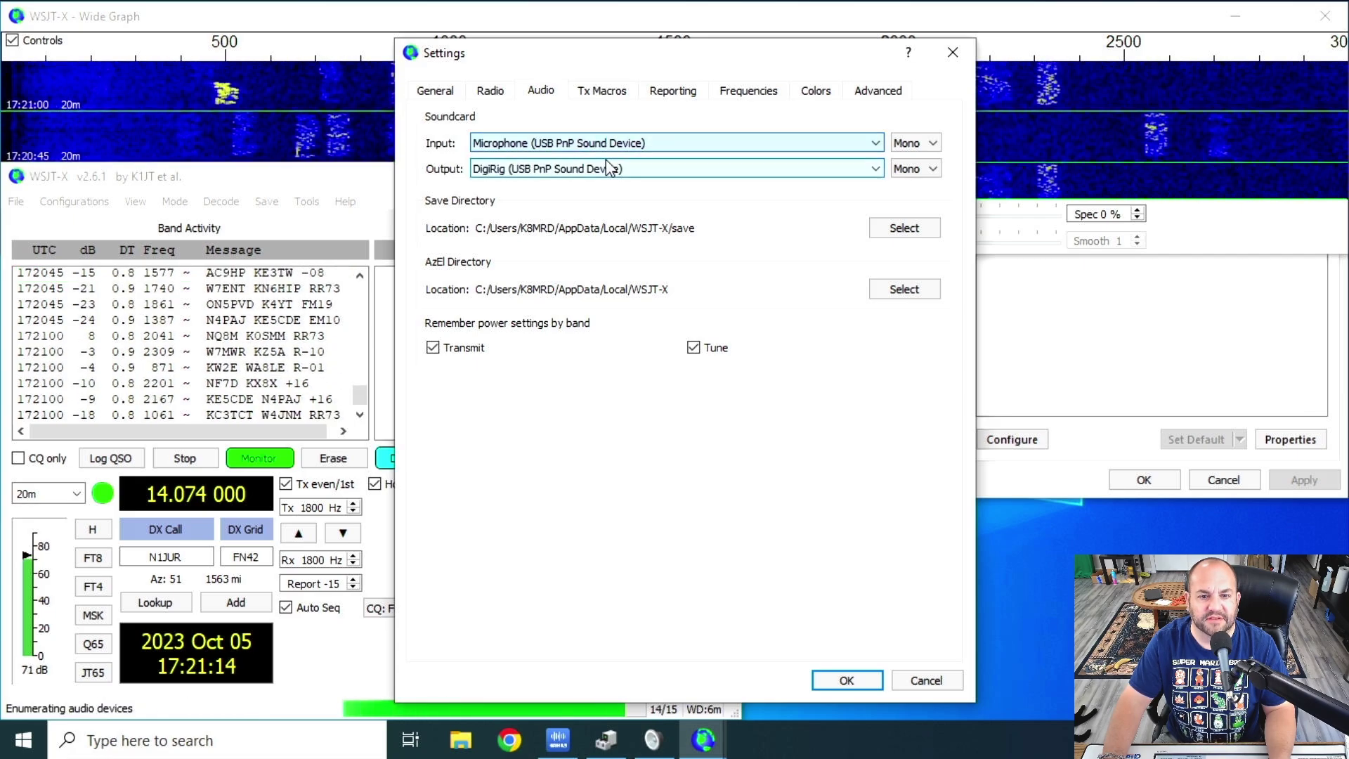
{"action": "left_click", "coordinate": [613, 169]}
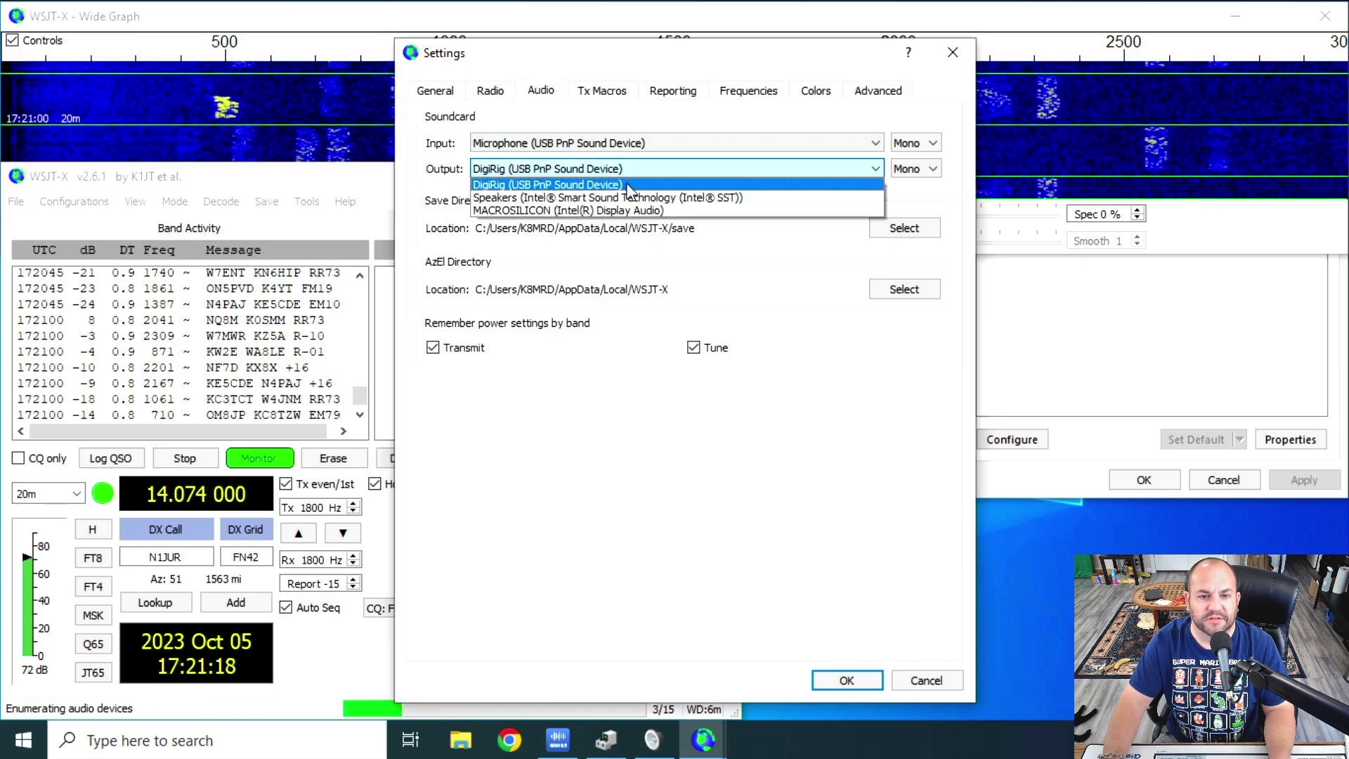
{"action": "left_click", "coordinate": [627, 185]}
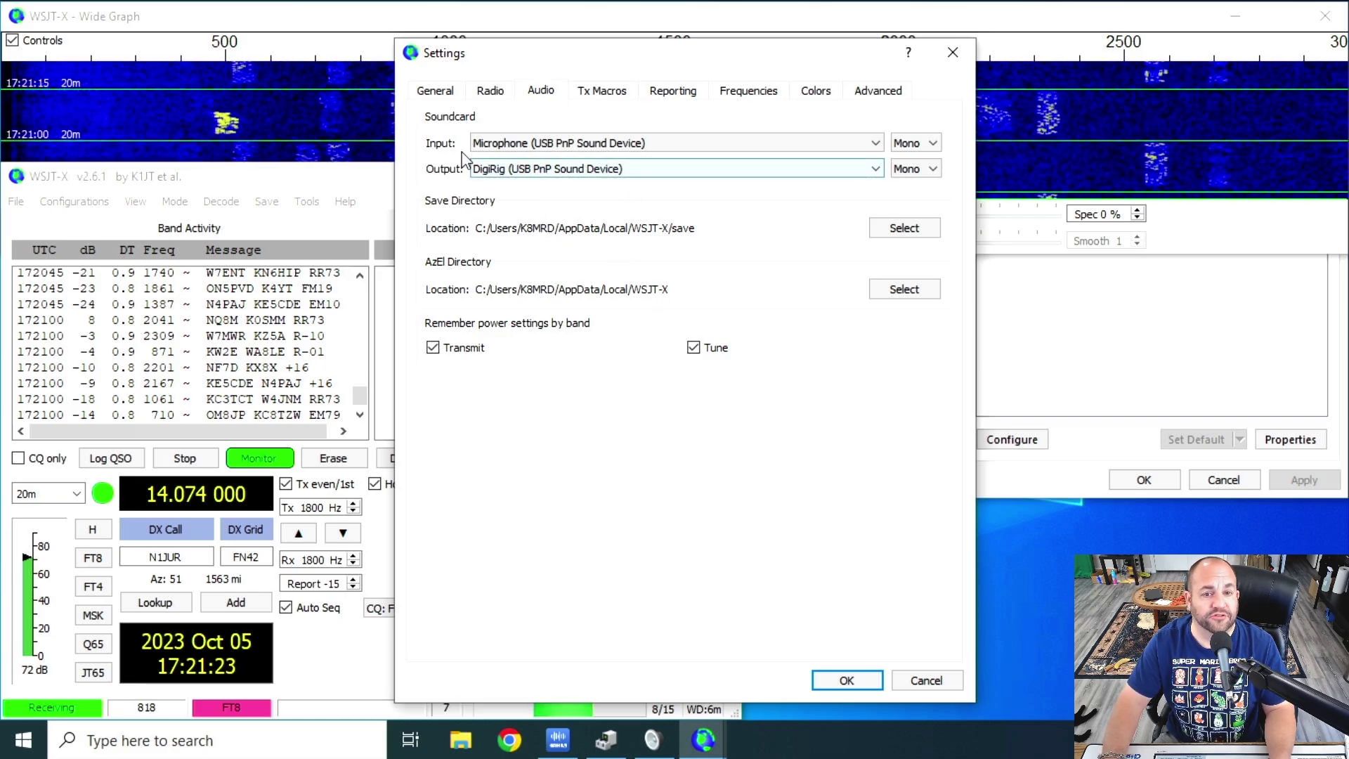
Step: Return to the radio settings, run the PTT test, end it, and accept the WSJT-X settings
{"action": "left_click", "coordinate": [441, 94]}
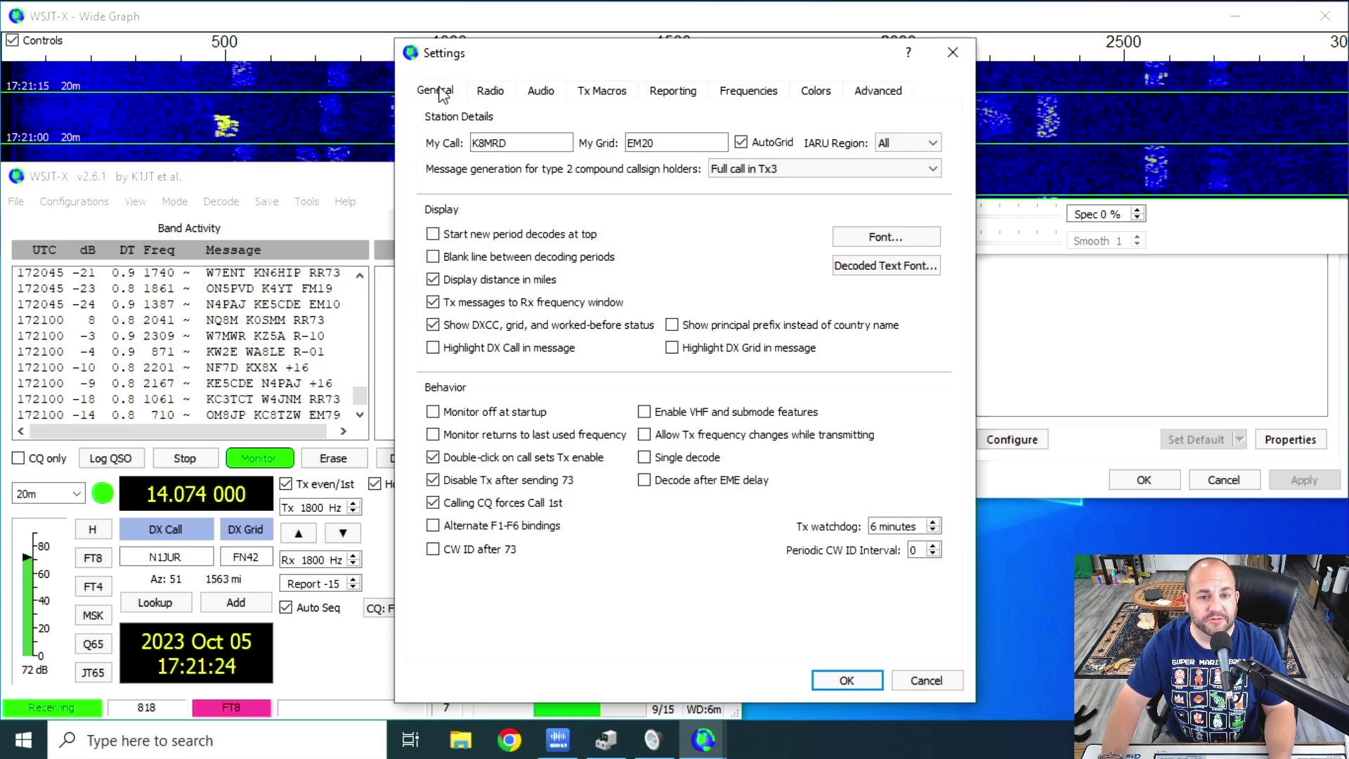
{"action": "left_click", "coordinate": [496, 92]}
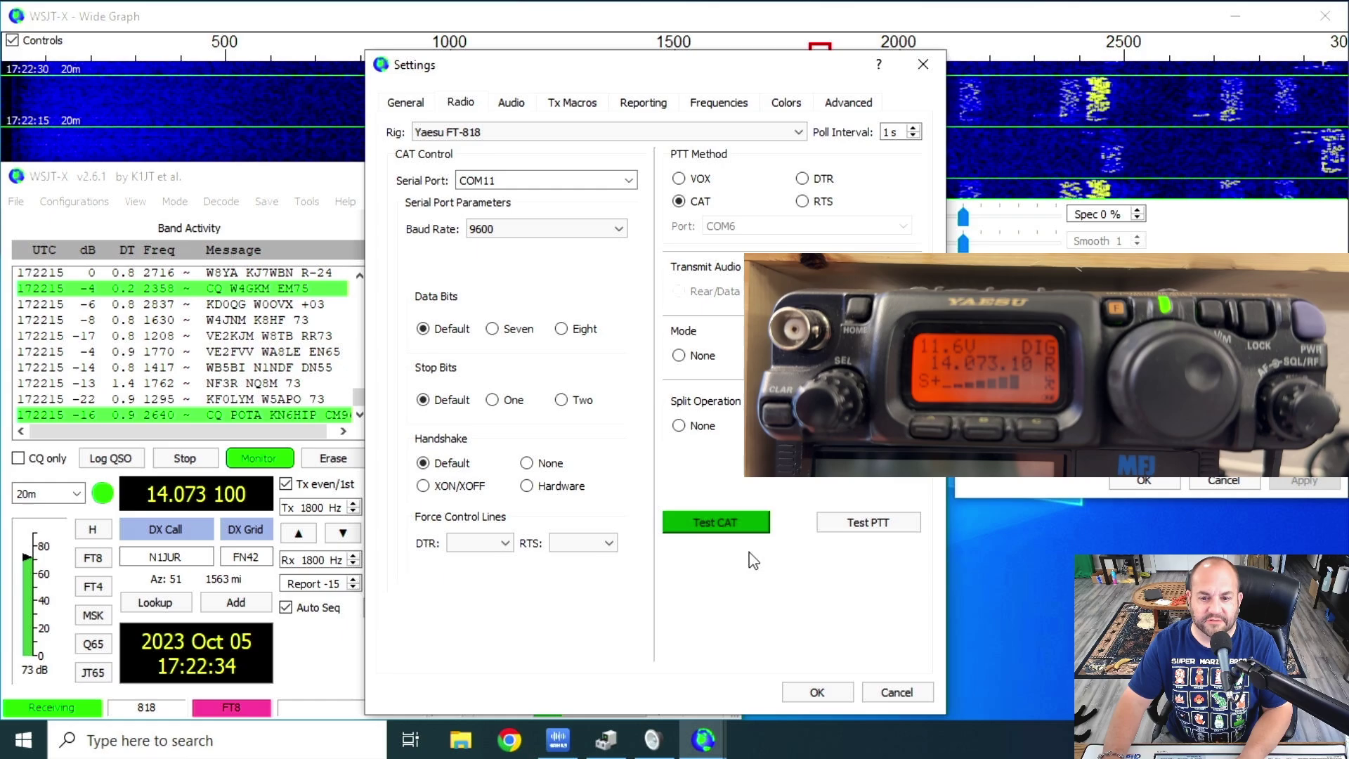
{"action": "left_click", "coordinate": [875, 523]}
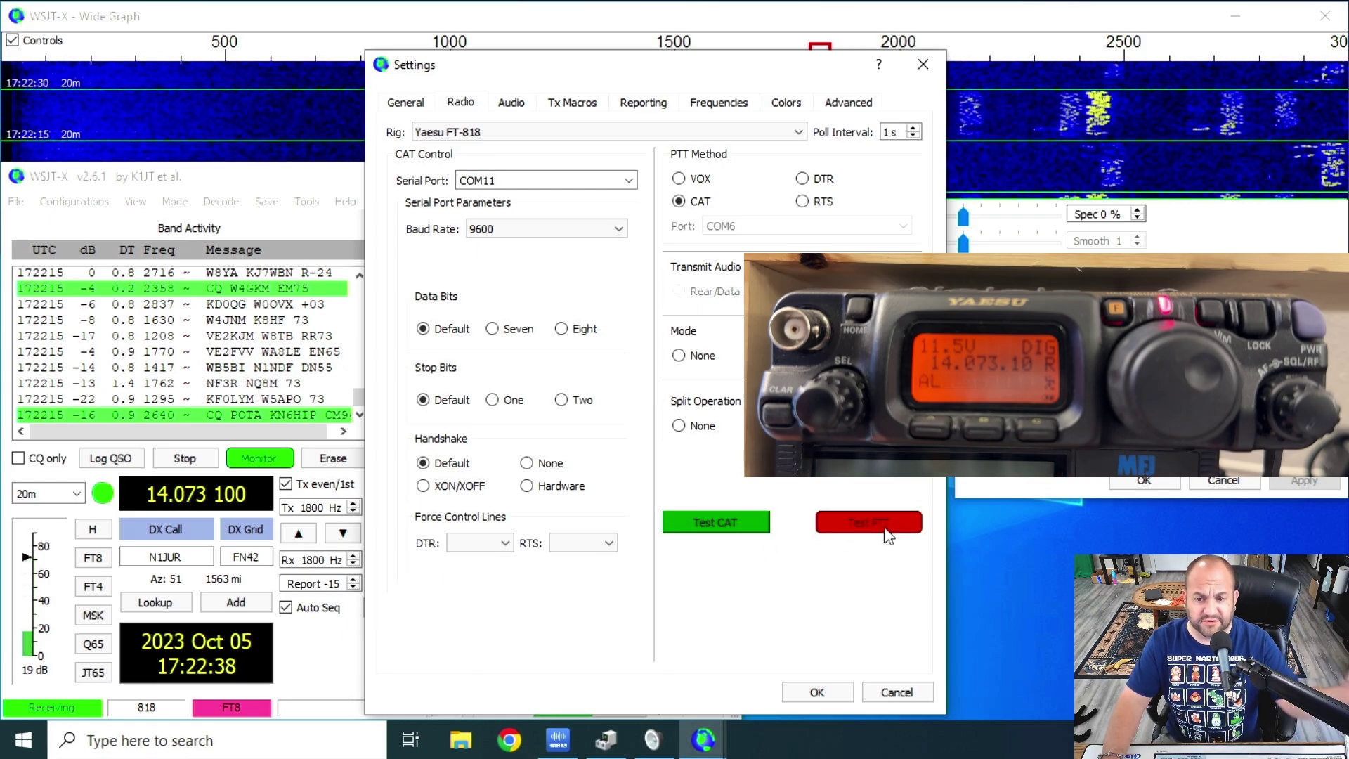
{"action": "left_click", "coordinate": [887, 536]}
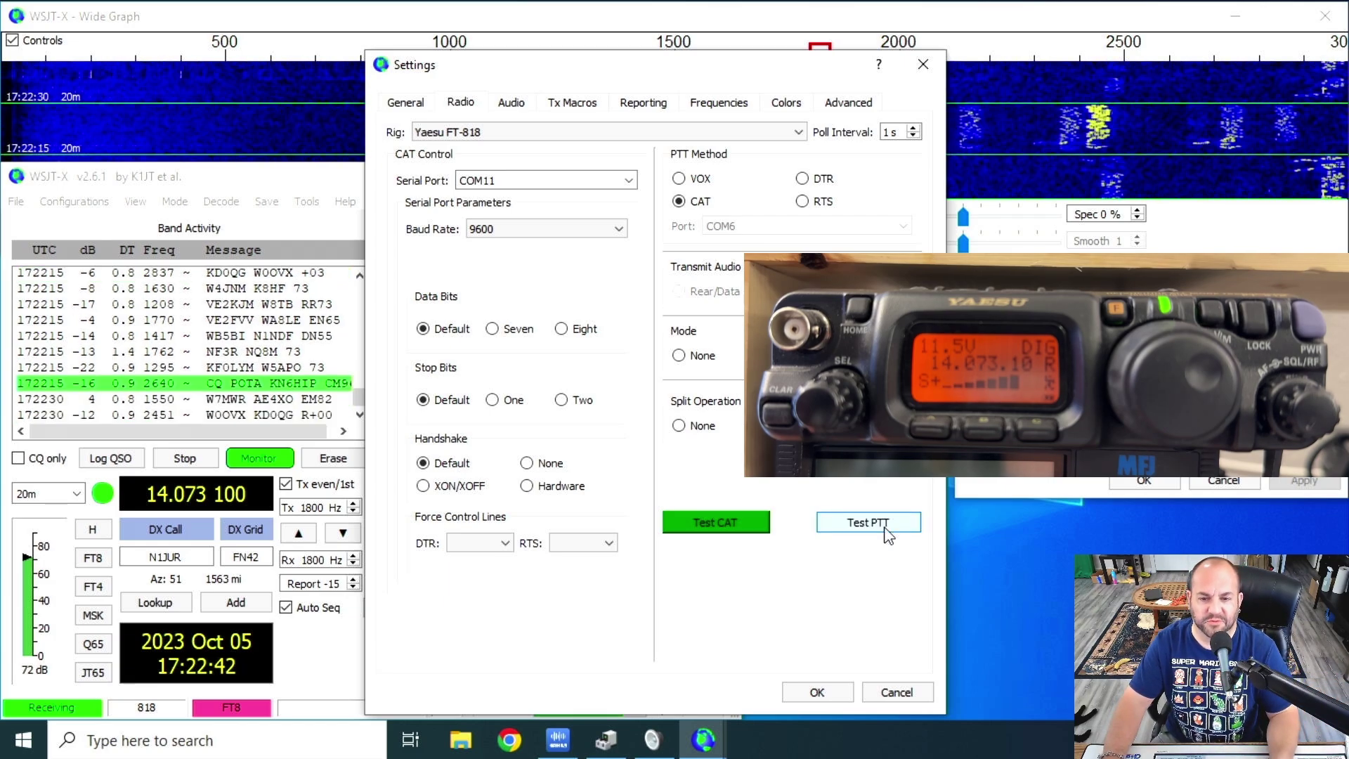
{"action": "left_click", "coordinate": [813, 693]}
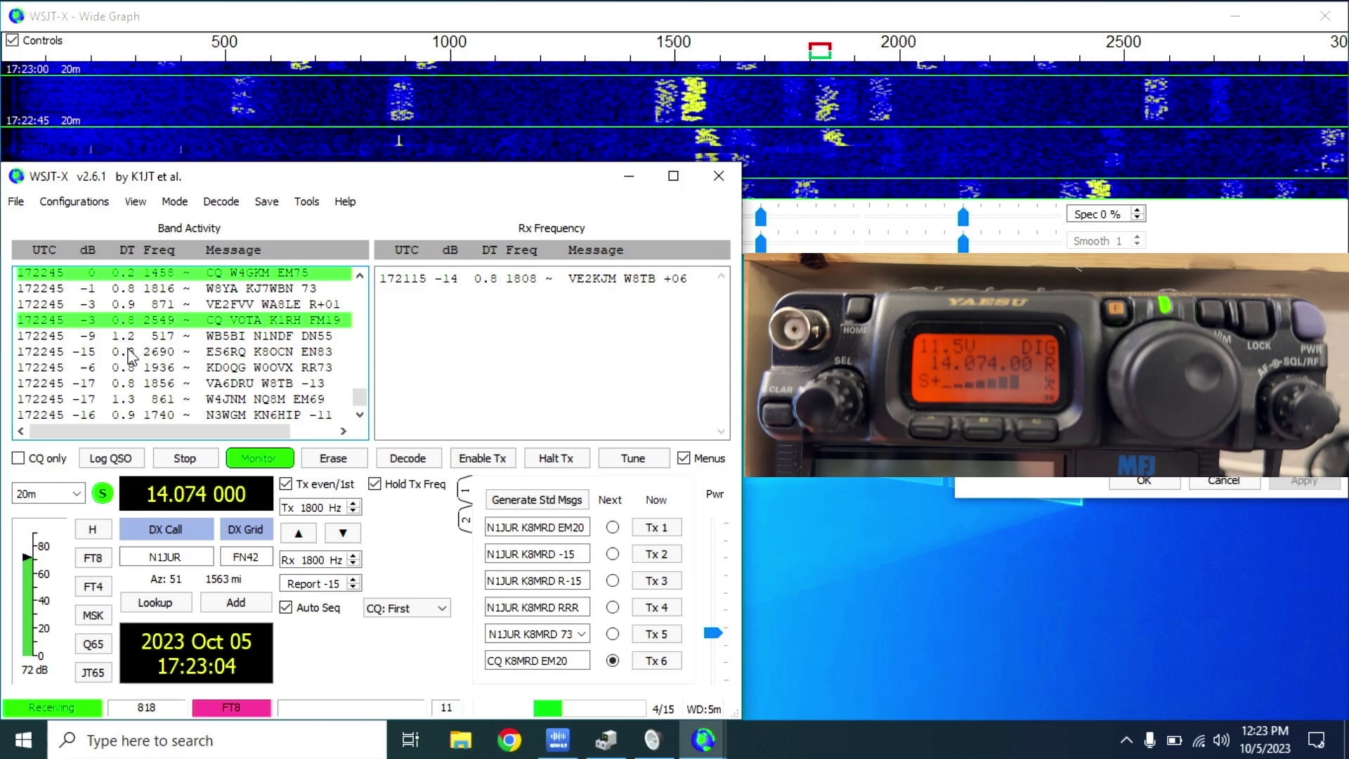
Step: Synchronize the computer clock in the Windows date and time settings and close them
{"action": "right_click", "coordinate": [1258, 747]}
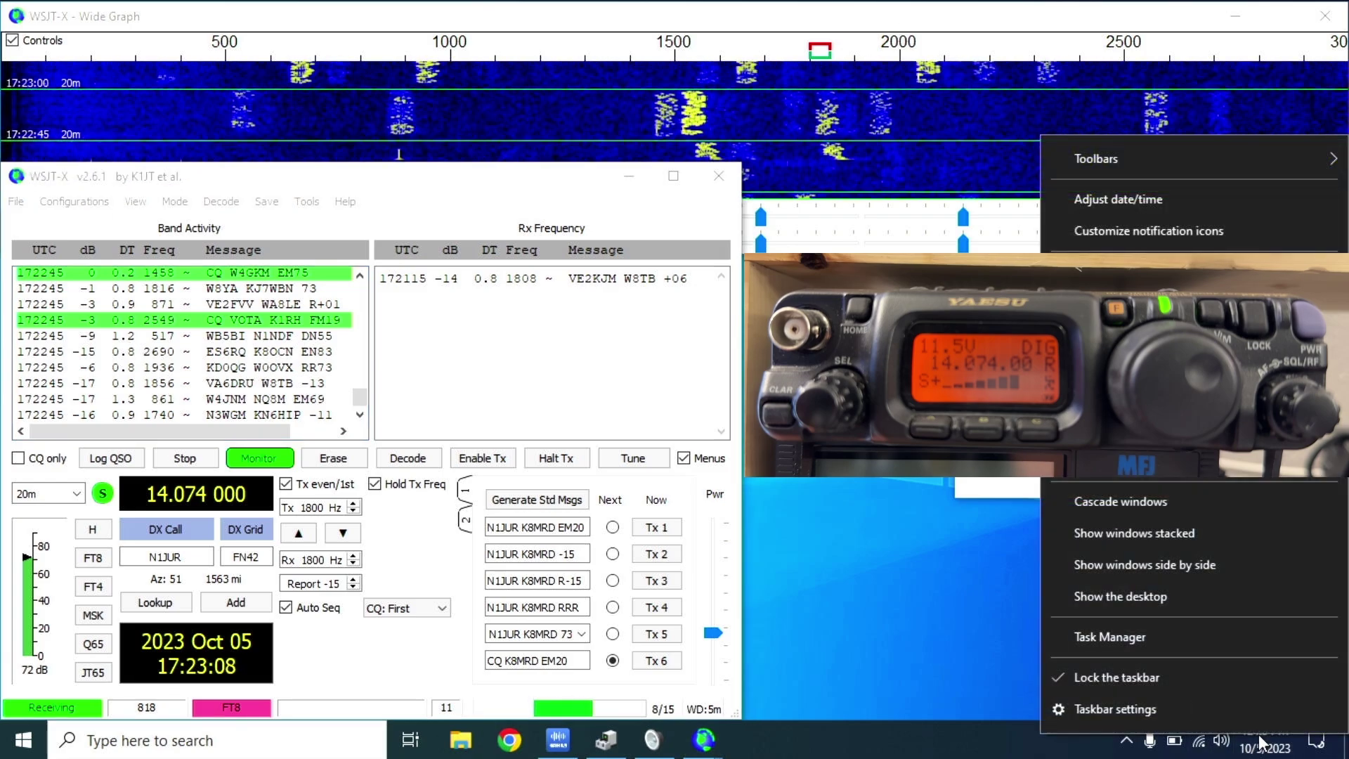
{"action": "left_click", "coordinate": [1115, 199]}
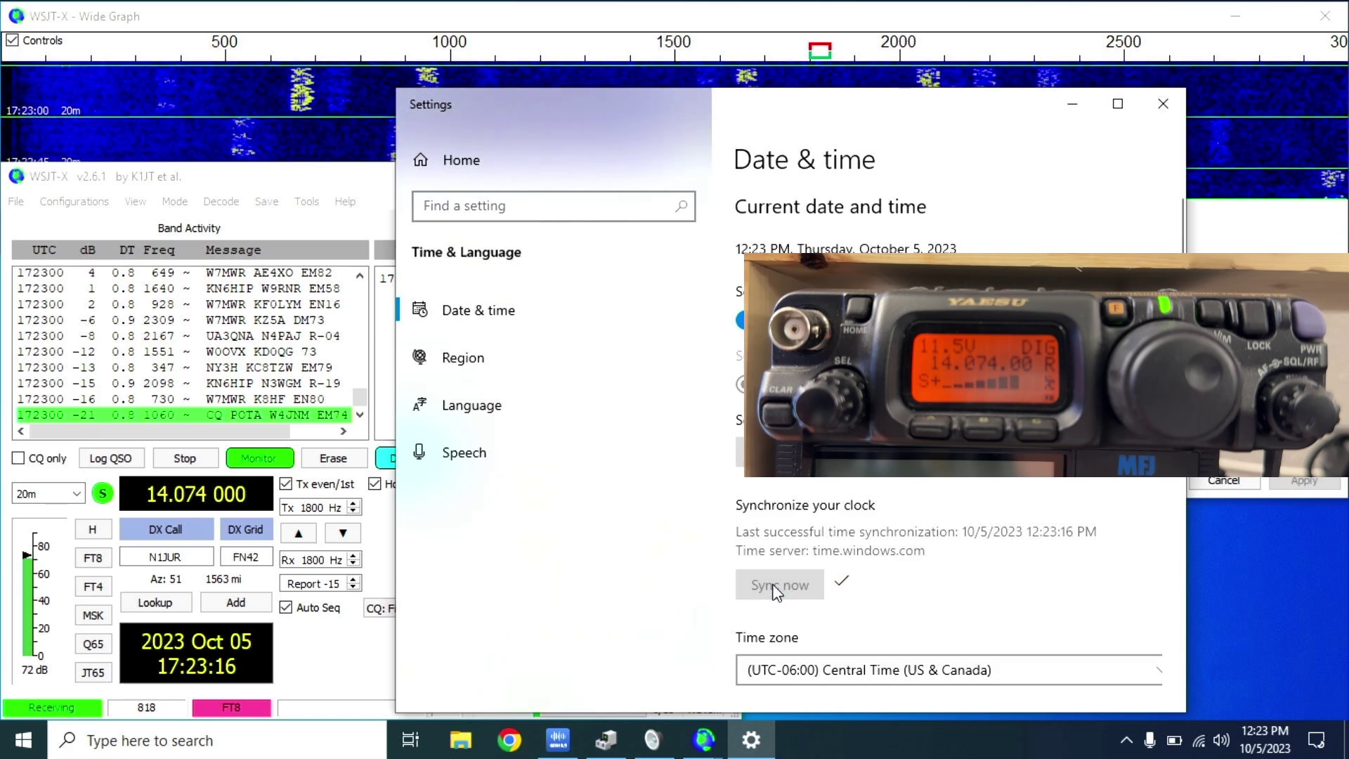
{"action": "left_click", "coordinate": [1163, 104]}
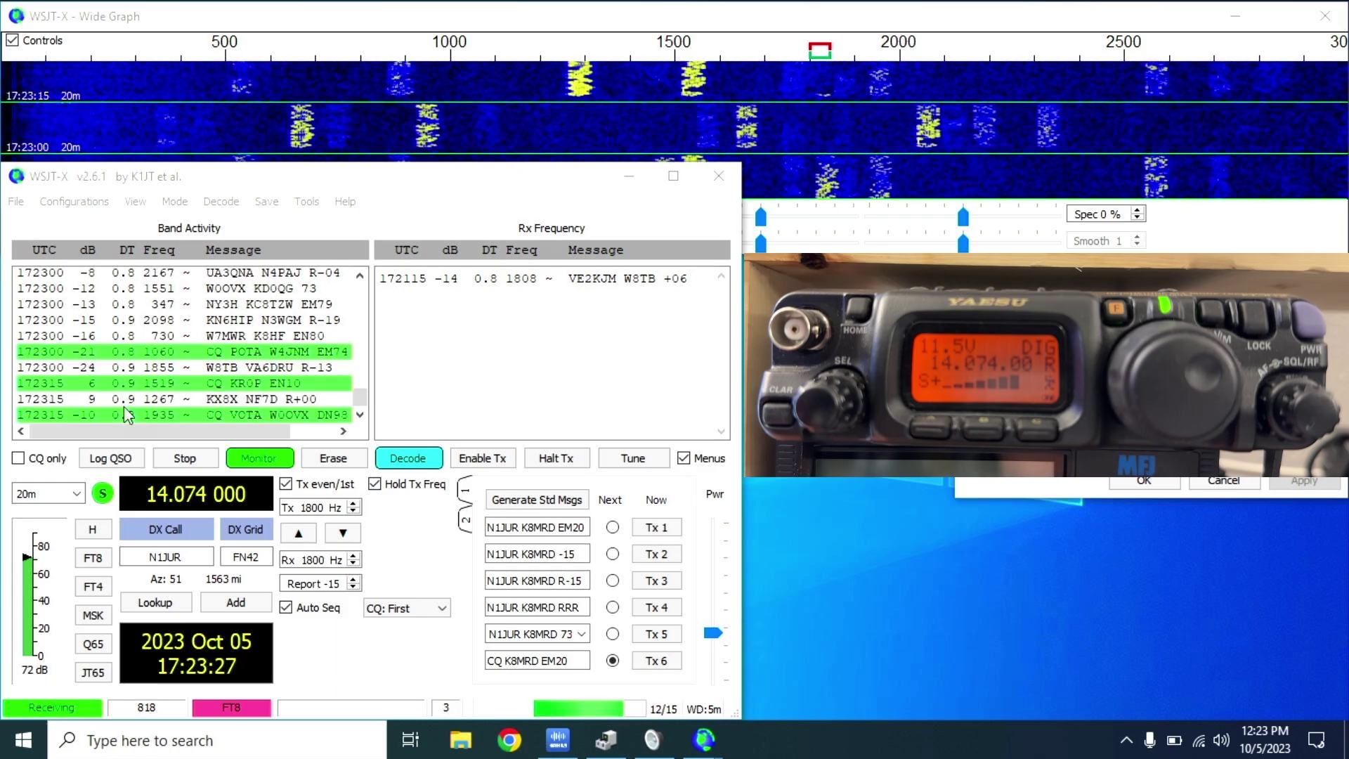
Step: Switch the operating band to 12m and 30m, and settle on 10m at 28.074 MHz
{"action": "left_click", "coordinate": [76, 493]}
{"action": "left_click", "coordinate": [80, 596]}
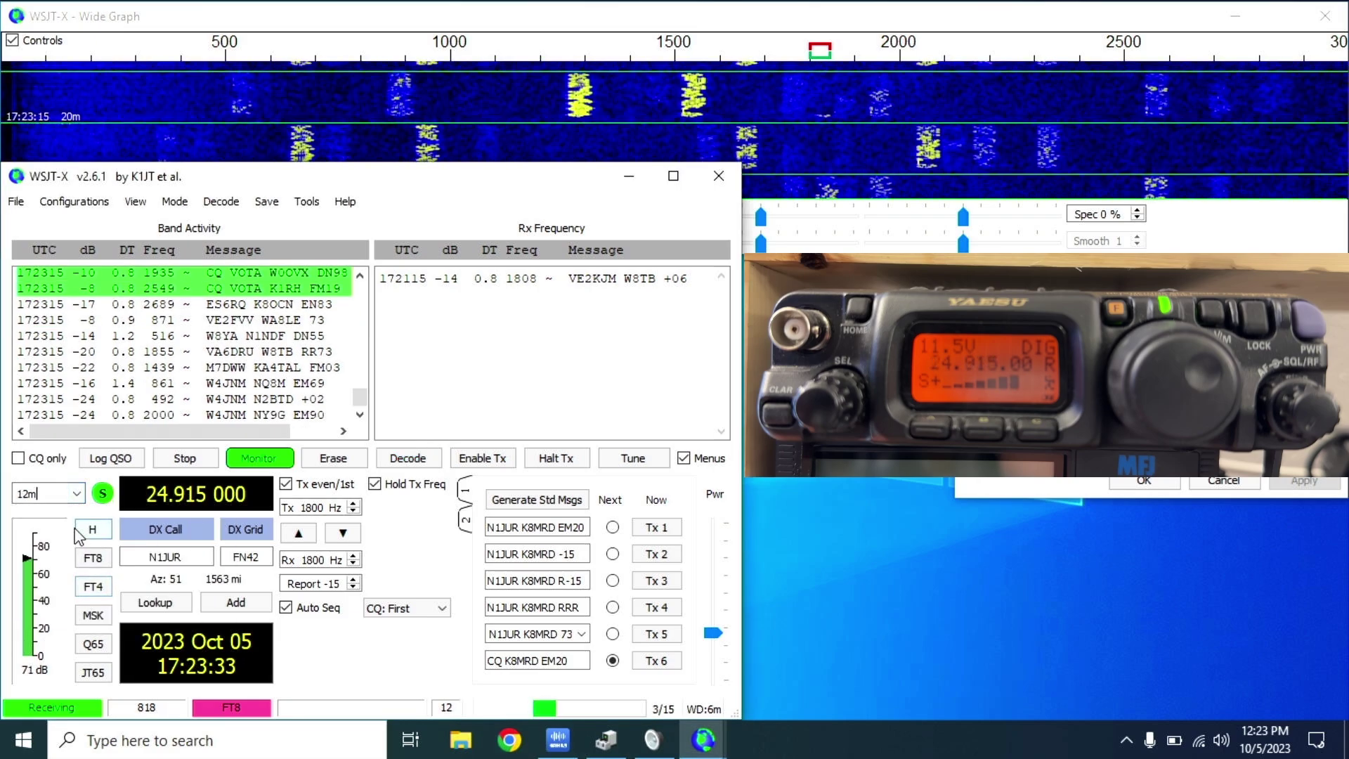
{"action": "left_click", "coordinate": [77, 494]}
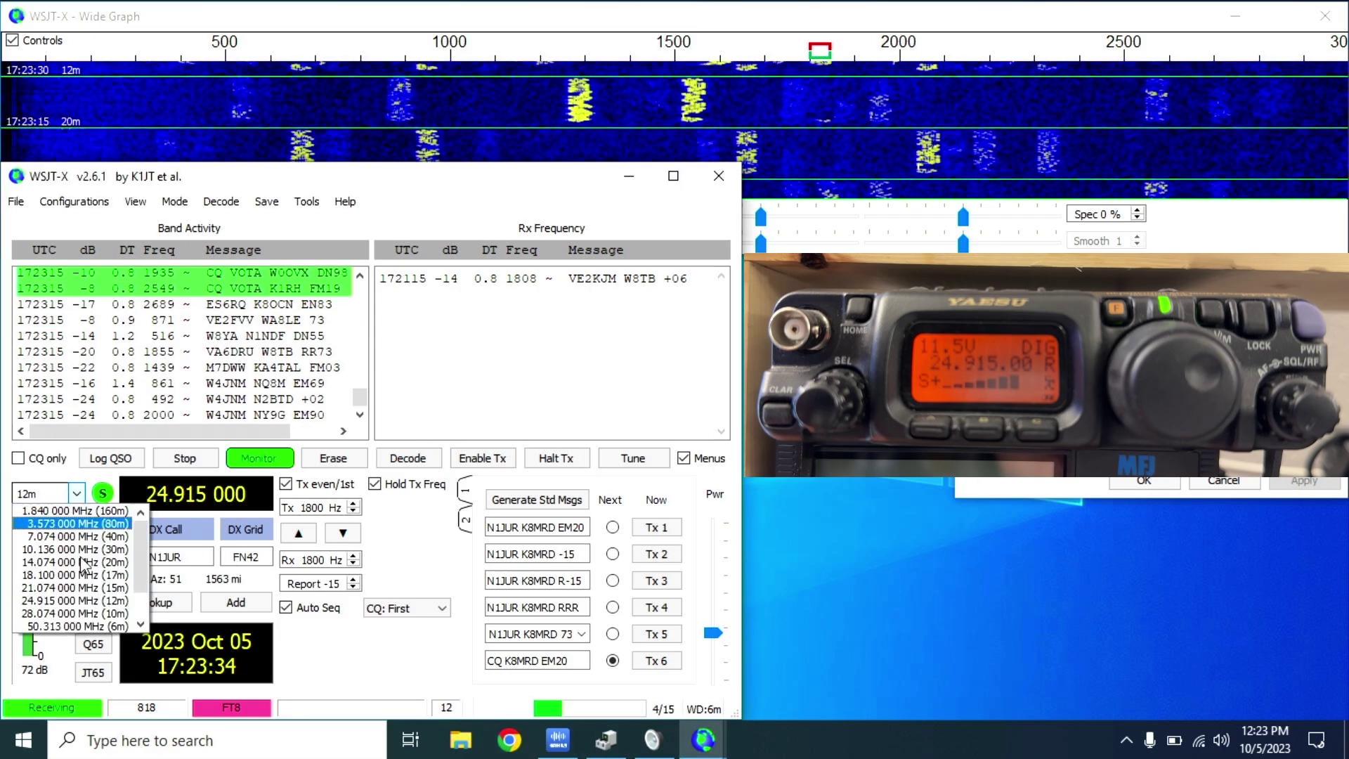
{"action": "left_click", "coordinate": [90, 614]}
{"action": "left_click", "coordinate": [77, 494]}
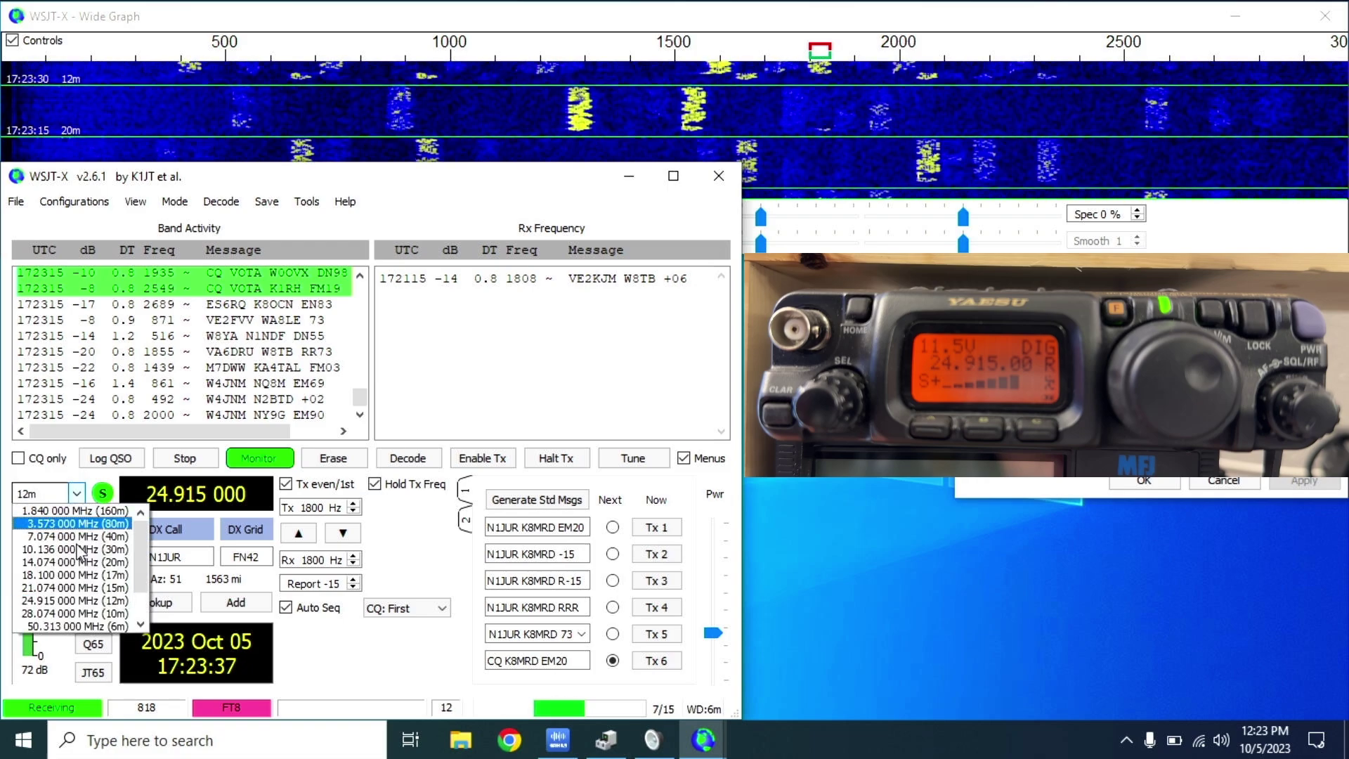
{"action": "left_click", "coordinate": [80, 562]}
{"action": "left_click", "coordinate": [76, 494]}
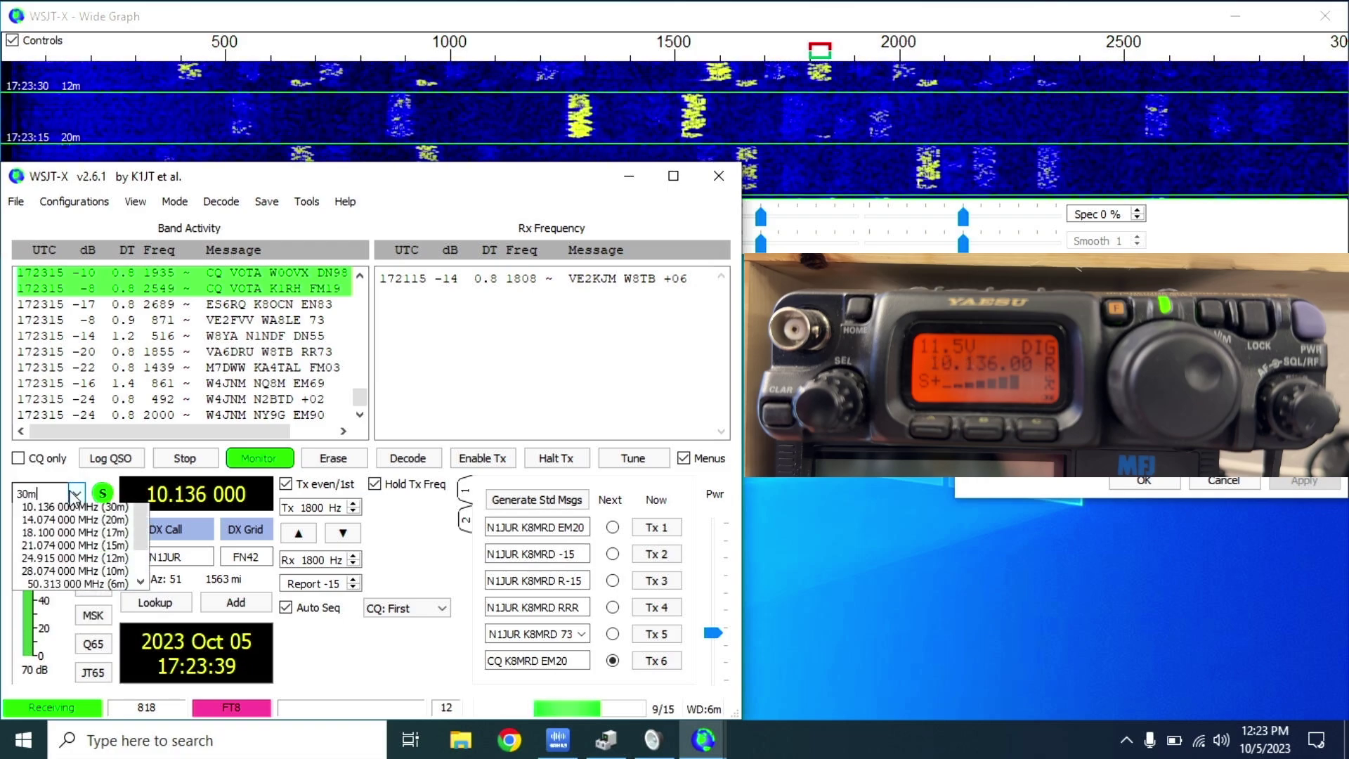
{"action": "left_click", "coordinate": [78, 617]}
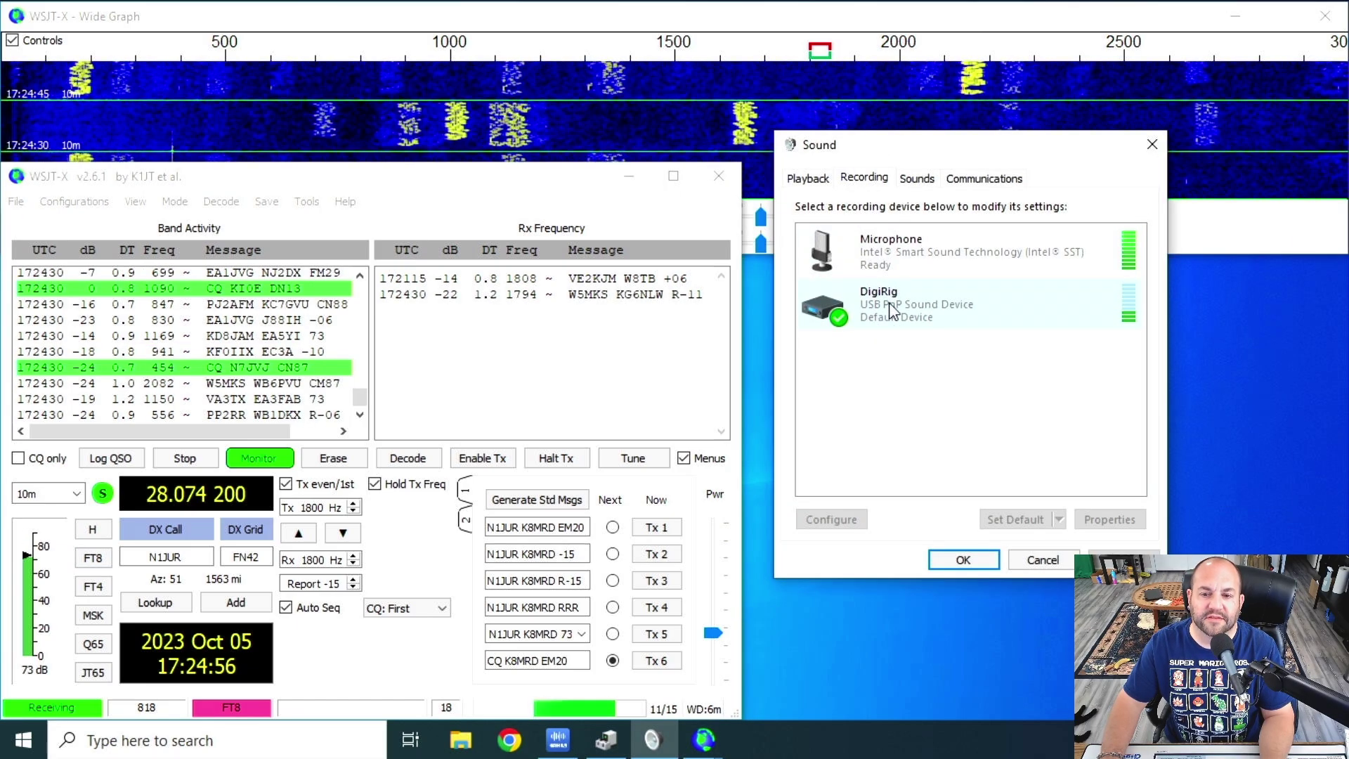
Step: Try the DigiRig recording device's microphone level at 100 and 24, and bring it back to about 35
{"action": "right_click", "coordinate": [891, 309]}
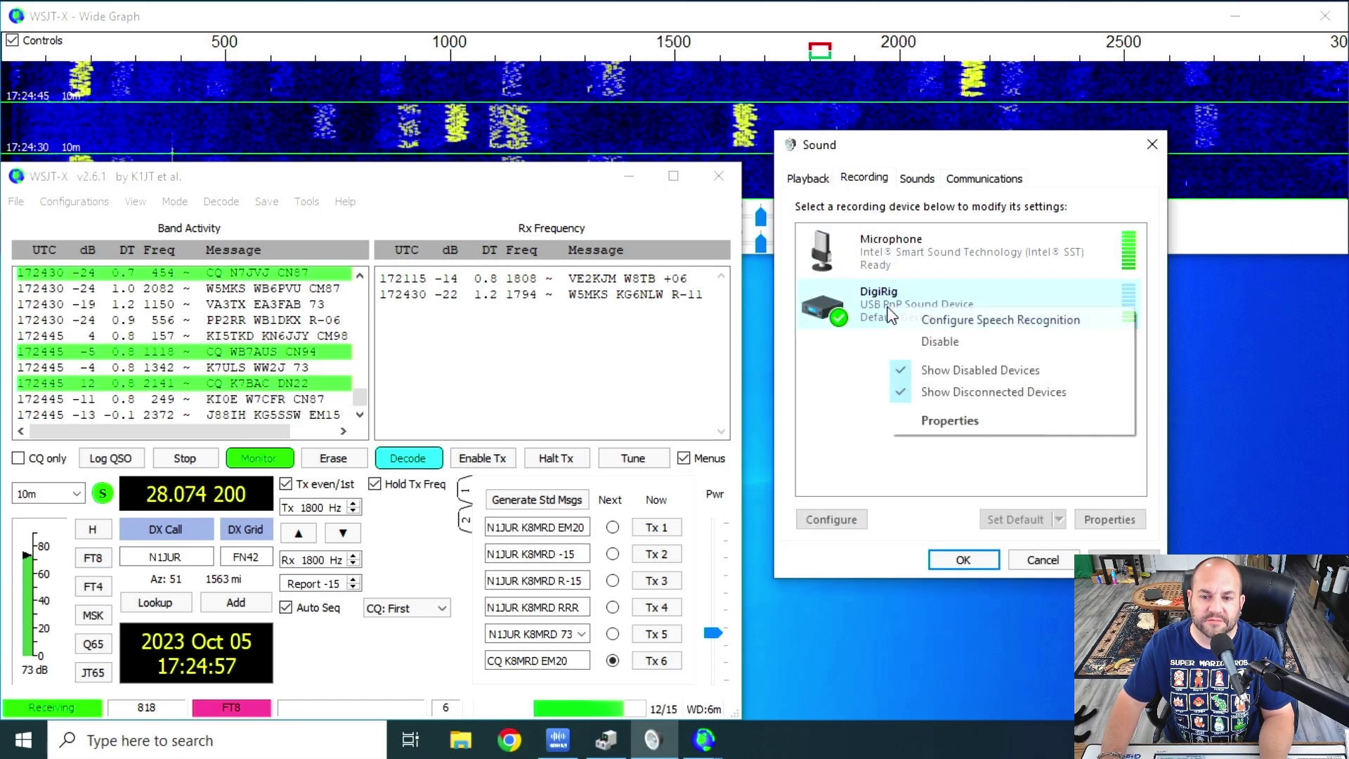
{"action": "left_click", "coordinate": [936, 420]}
{"action": "left_click", "coordinate": [965, 256]}
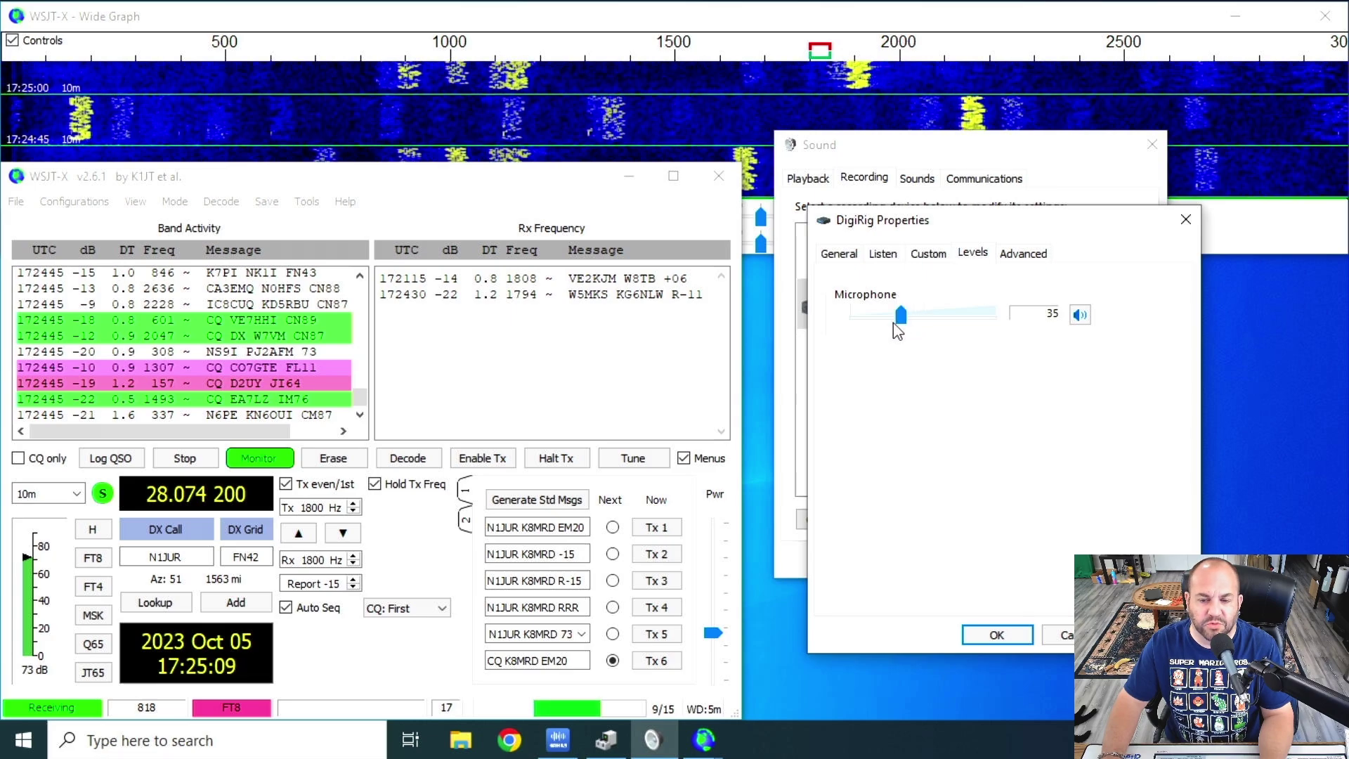
{"action": "left_click_drag", "start_coordinate": [898, 320], "coordinate": [1013, 310]}
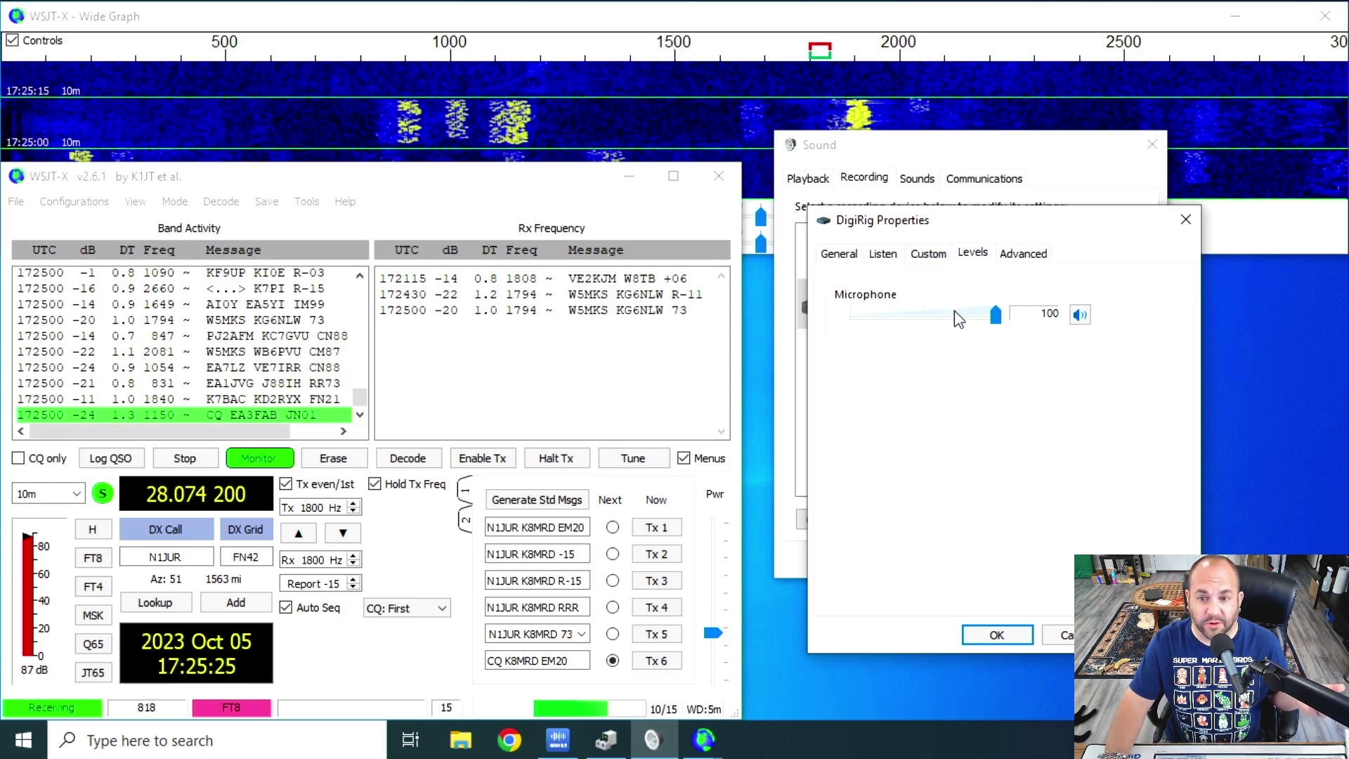
{"action": "left_click_drag", "start_coordinate": [1000, 314], "coordinate": [877, 358]}
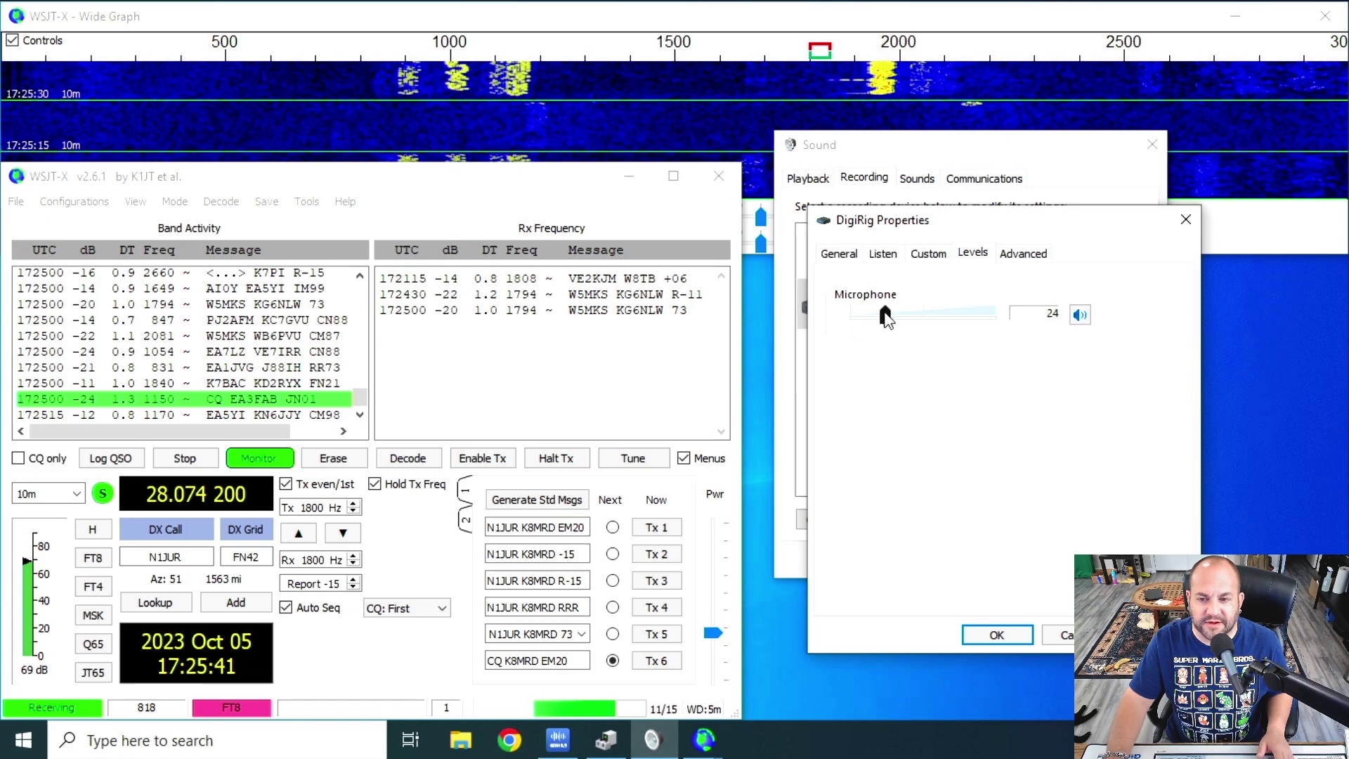
{"action": "left_click_drag", "start_coordinate": [886, 317], "coordinate": [901, 315]}
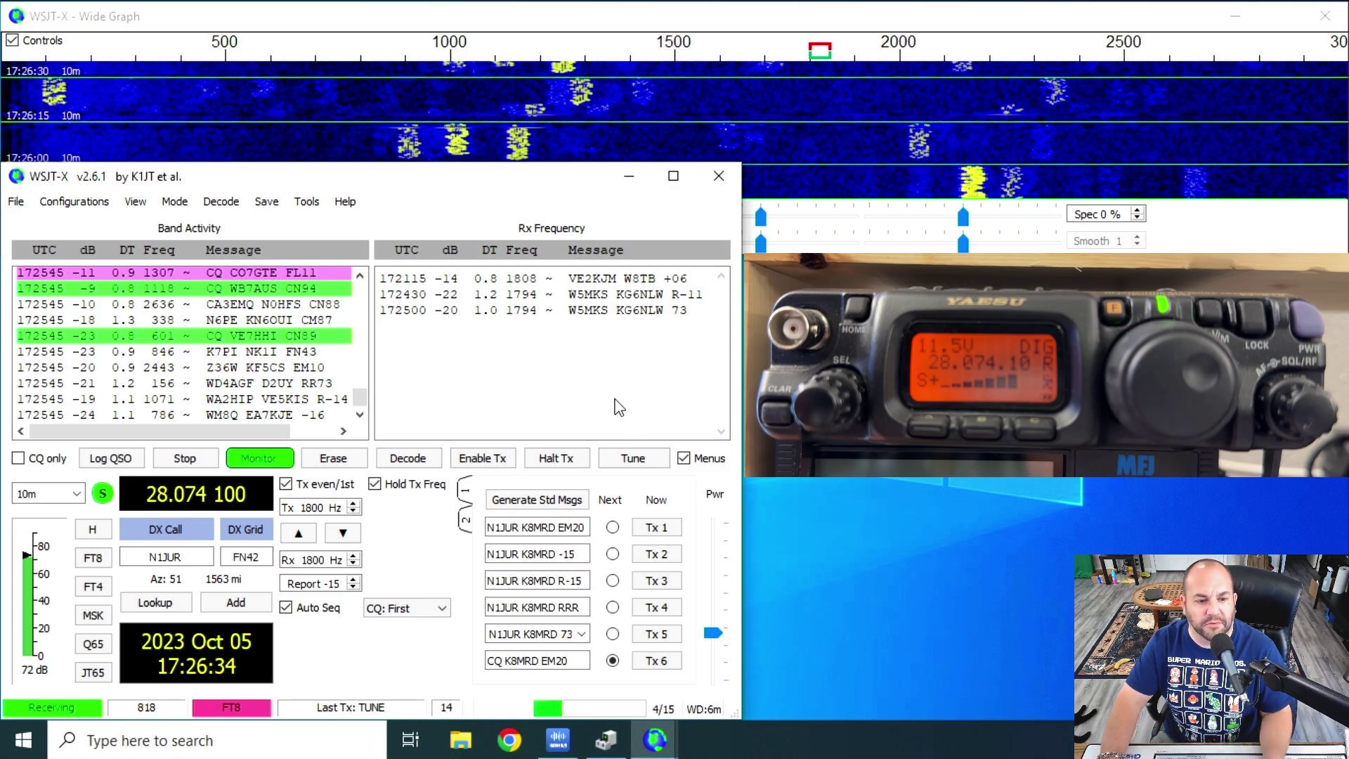
Step: Transmit a tune signal on 10m, raise and lower the transmit power level, and stop tuning
{"action": "left_click", "coordinate": [632, 460]}
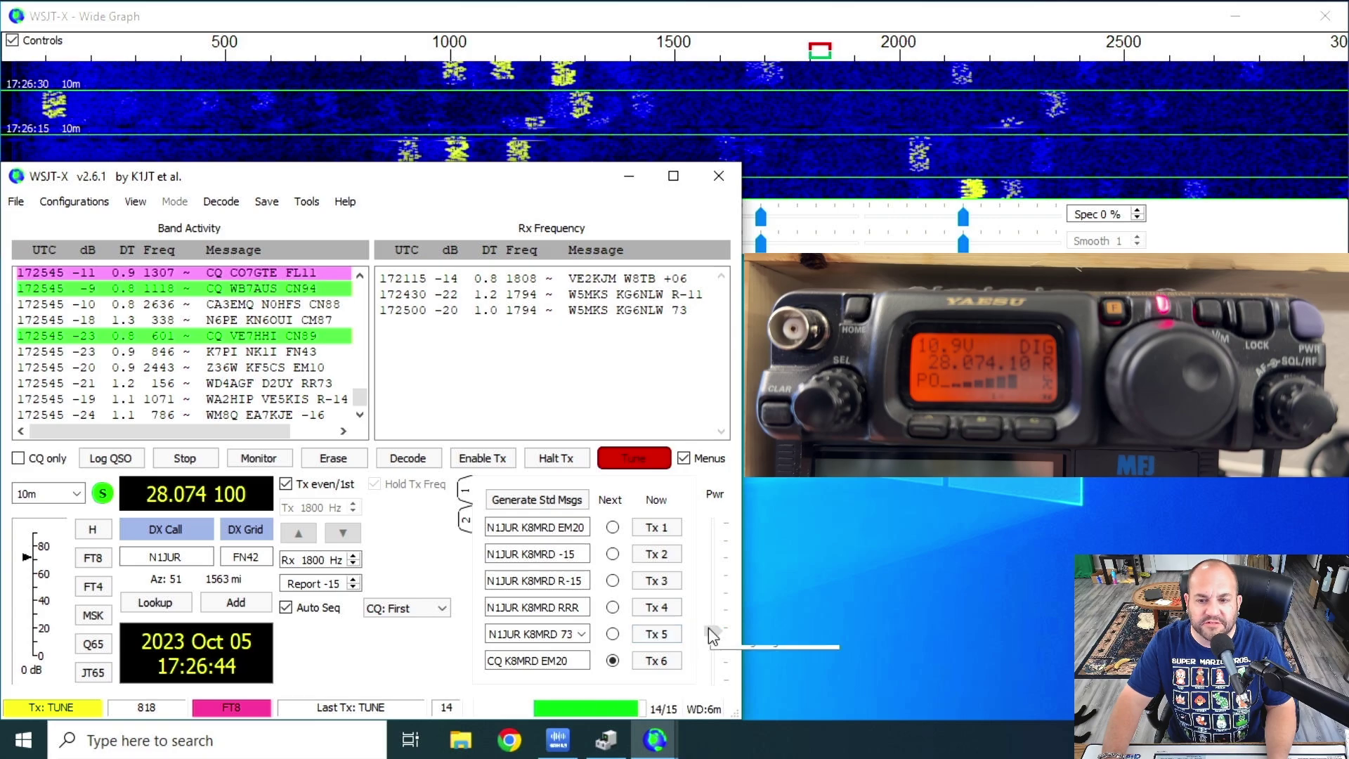
{"action": "mouse_move", "coordinate": [710, 631]}
{"action": "left_mouse_down"}
{"action": "mouse_move", "coordinate": [713, 568]}
{"action": "mouse_move", "coordinate": [724, 622]}
{"action": "left_mouse_up"}
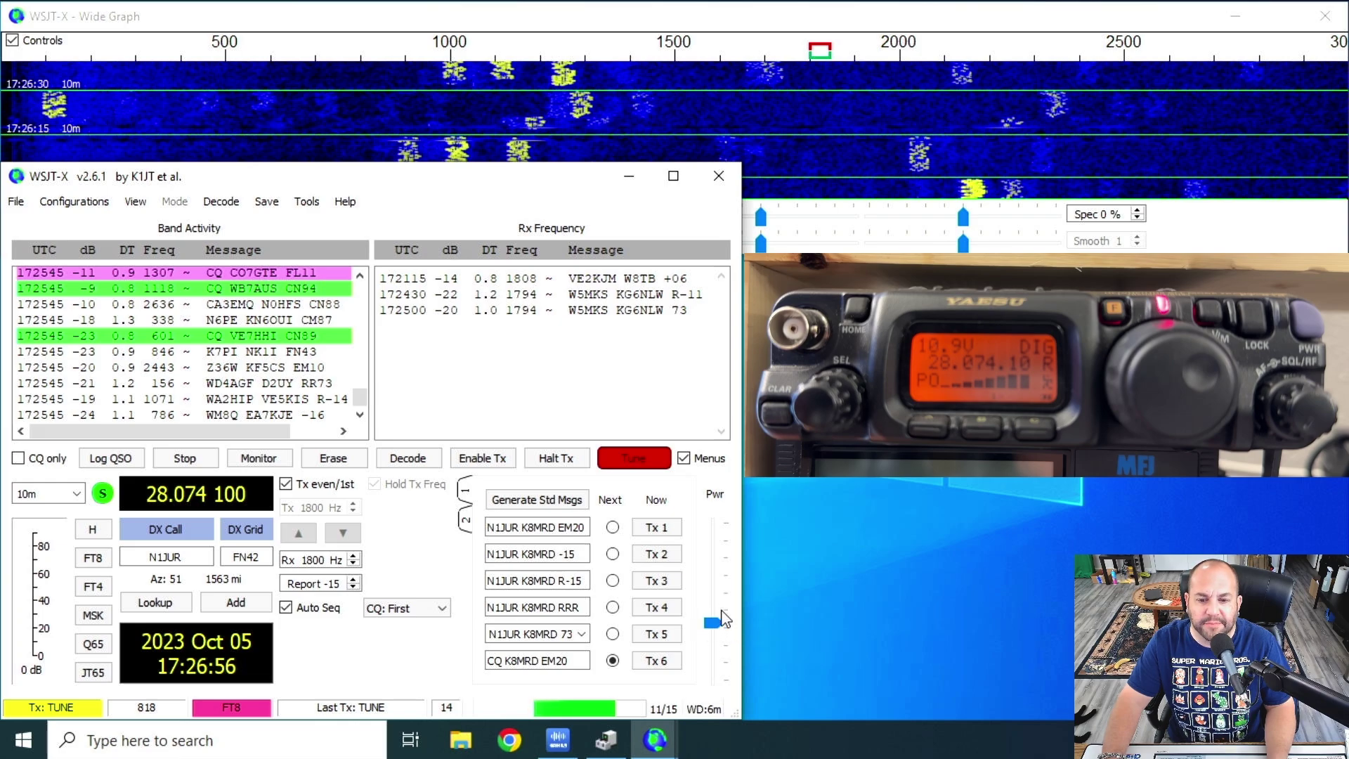
{"action": "left_click_drag", "start_coordinate": [722, 613], "coordinate": [714, 632]}
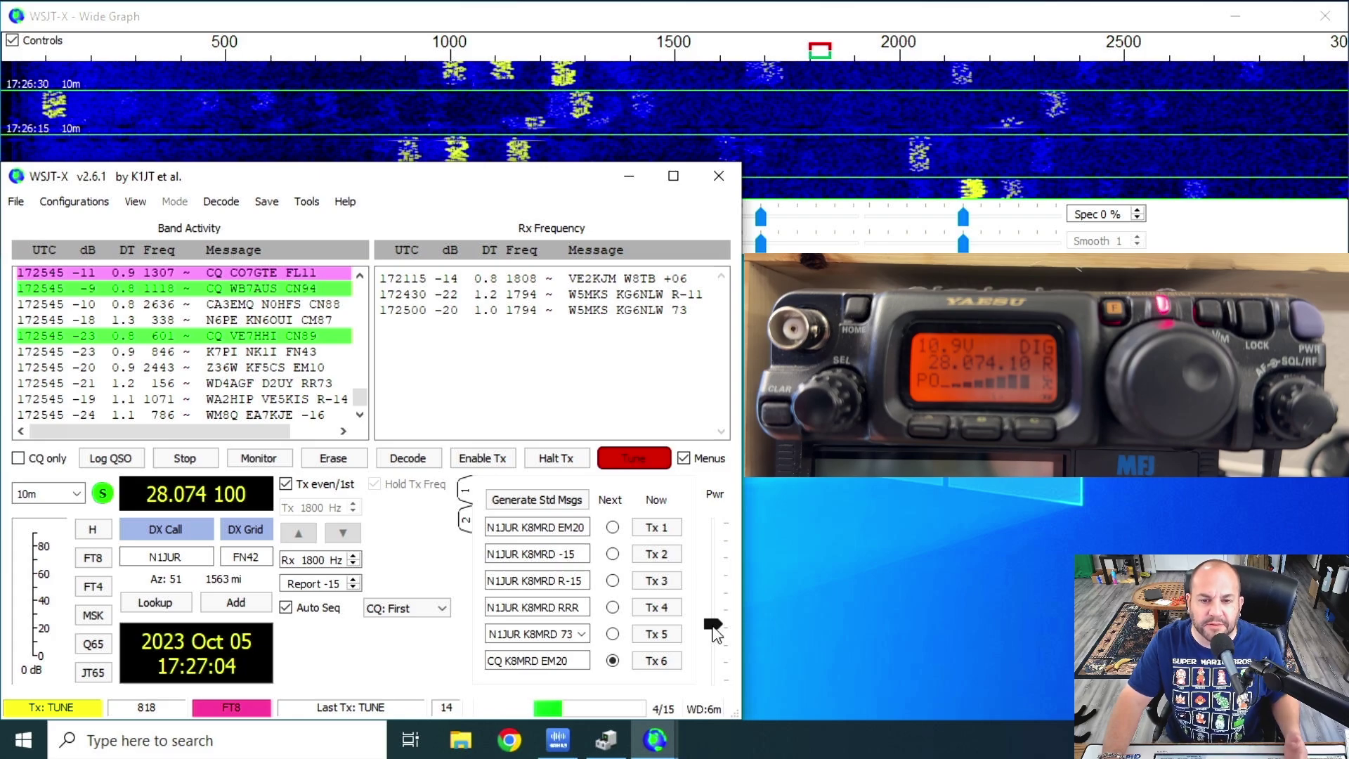
{"action": "left_click", "coordinate": [635, 461]}
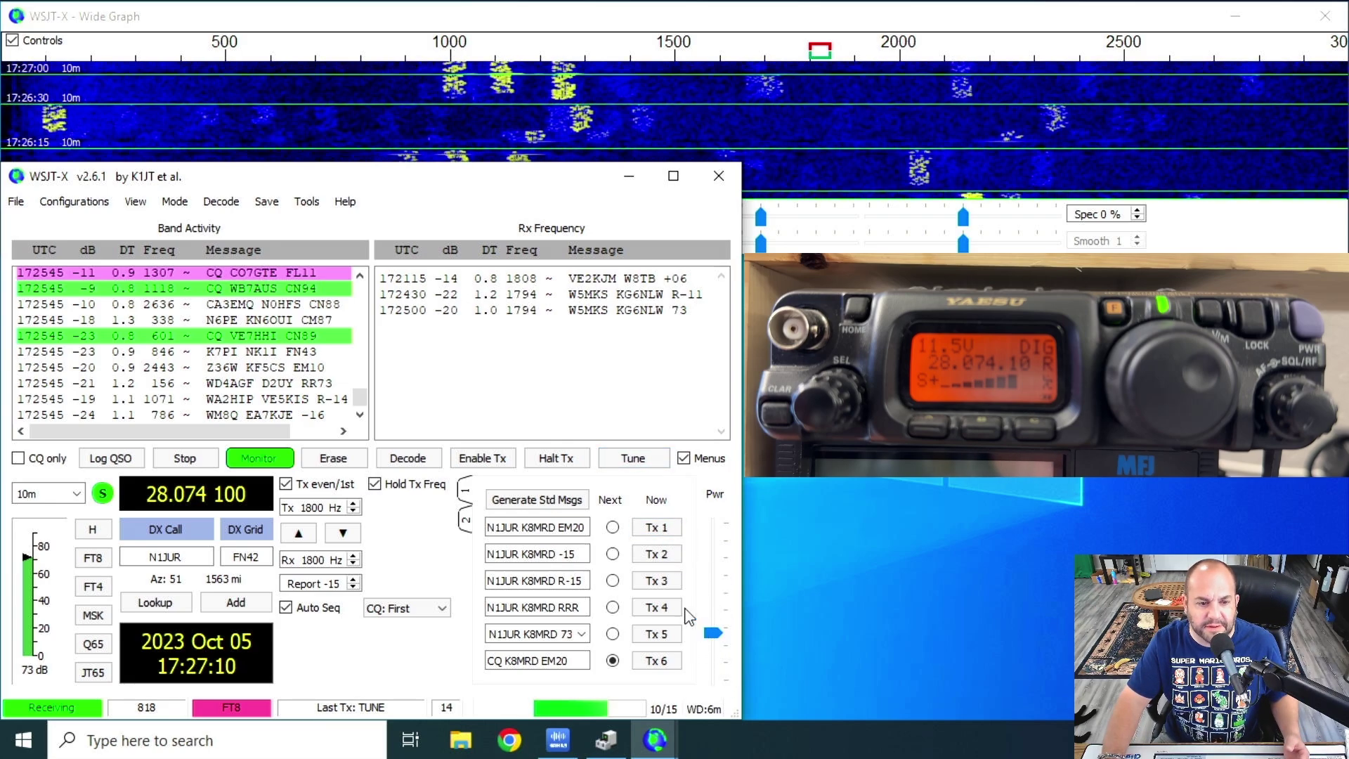
Step: Switch the operating band to 17m at 18.100 MHz
{"action": "left_click", "coordinate": [76, 493]}
{"action": "left_click", "coordinate": [77, 575]}
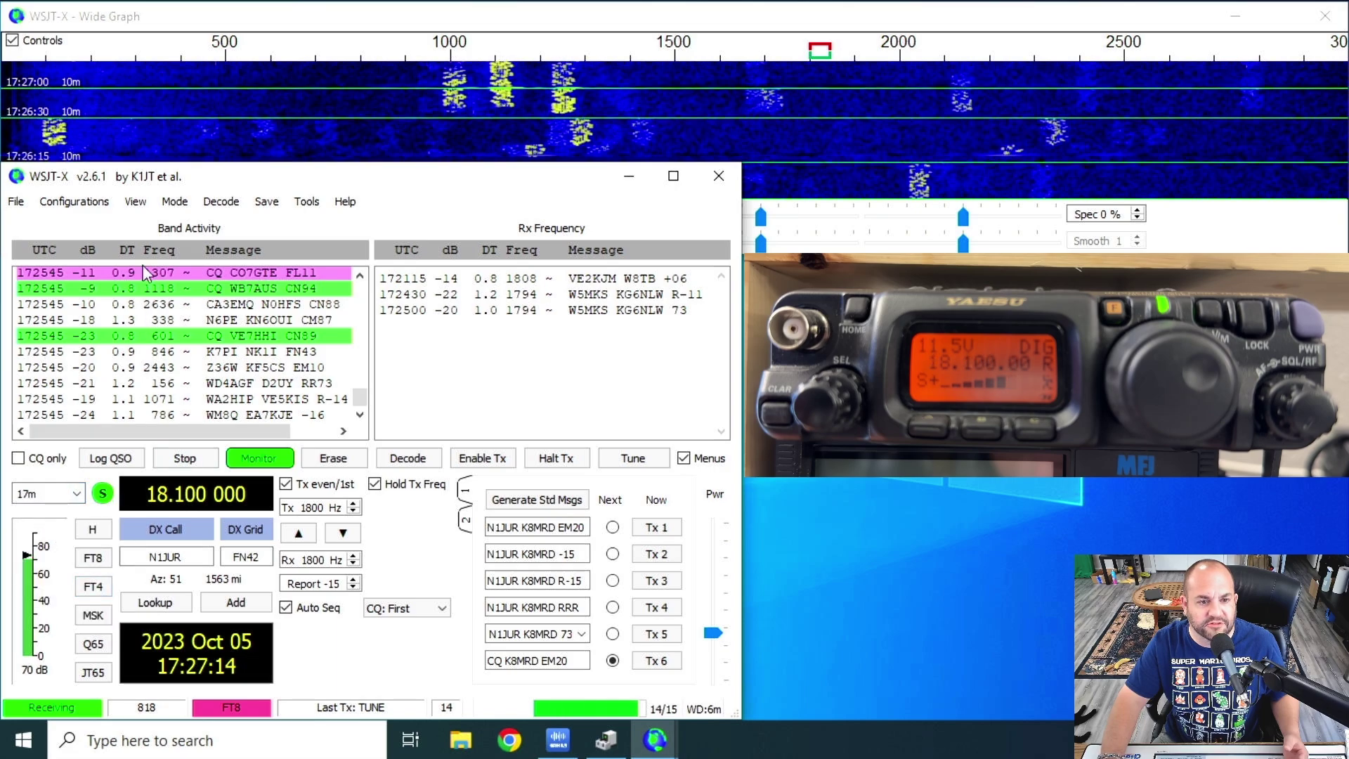
Step: Review the audio settings for remembering transmit and tune power by band, and accept the settings
{"action": "left_click", "coordinate": [15, 201]}
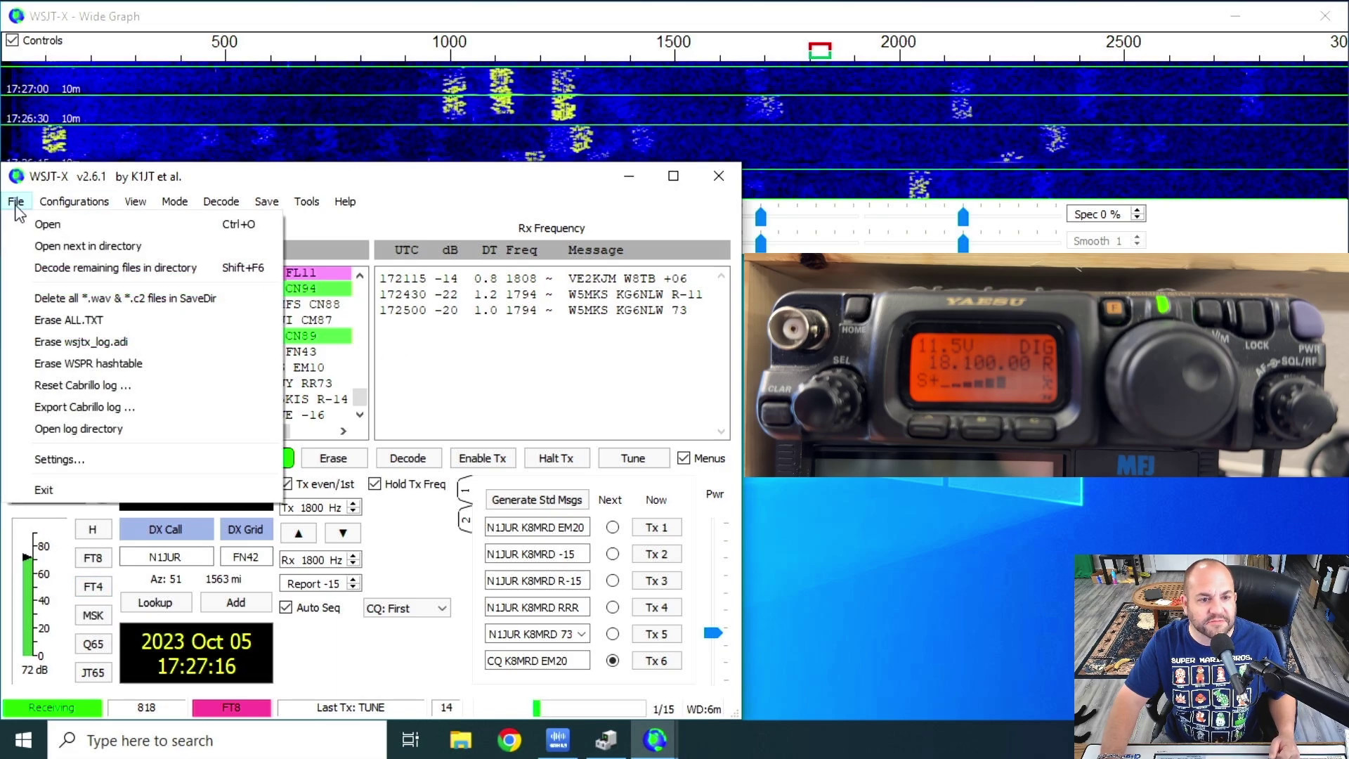
{"action": "left_click", "coordinate": [76, 459]}
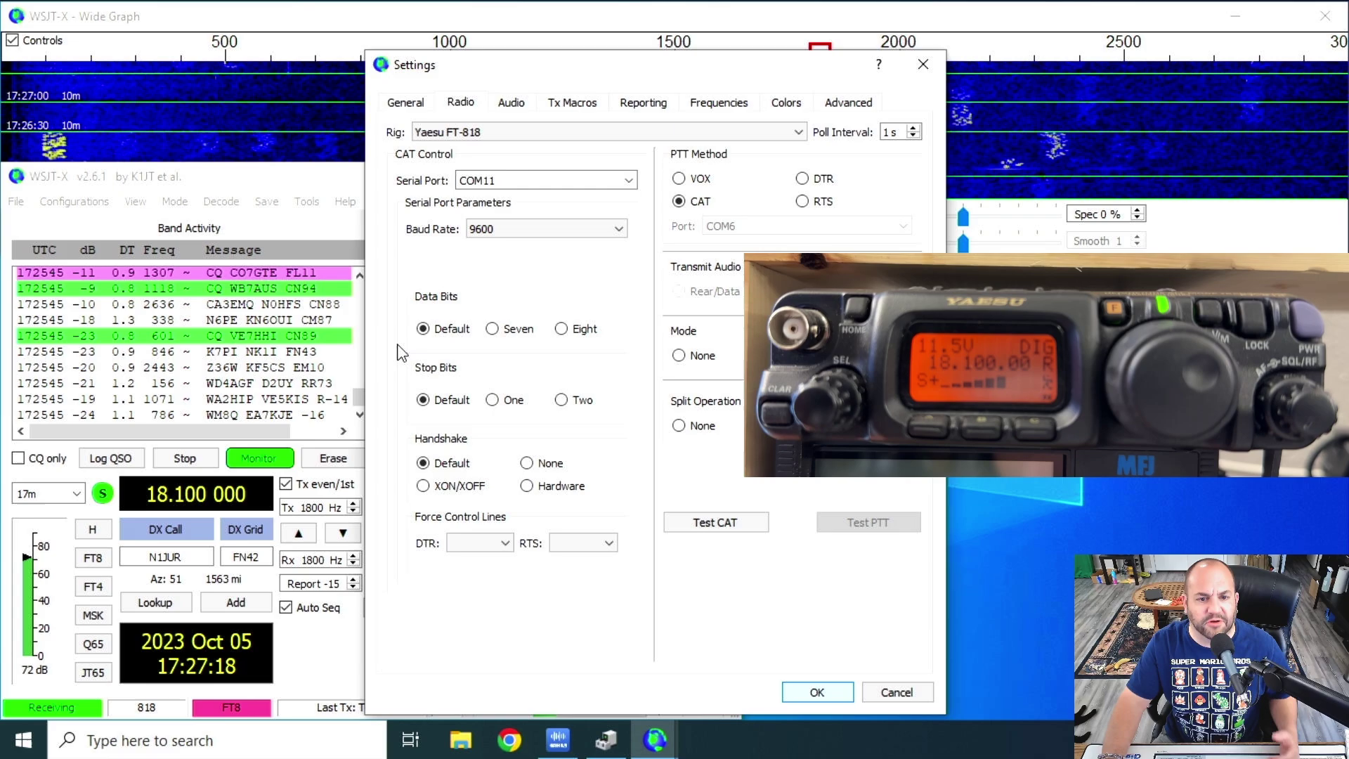
{"action": "left_click_drag", "start_coordinate": [618, 73], "coordinate": [460, 70]}
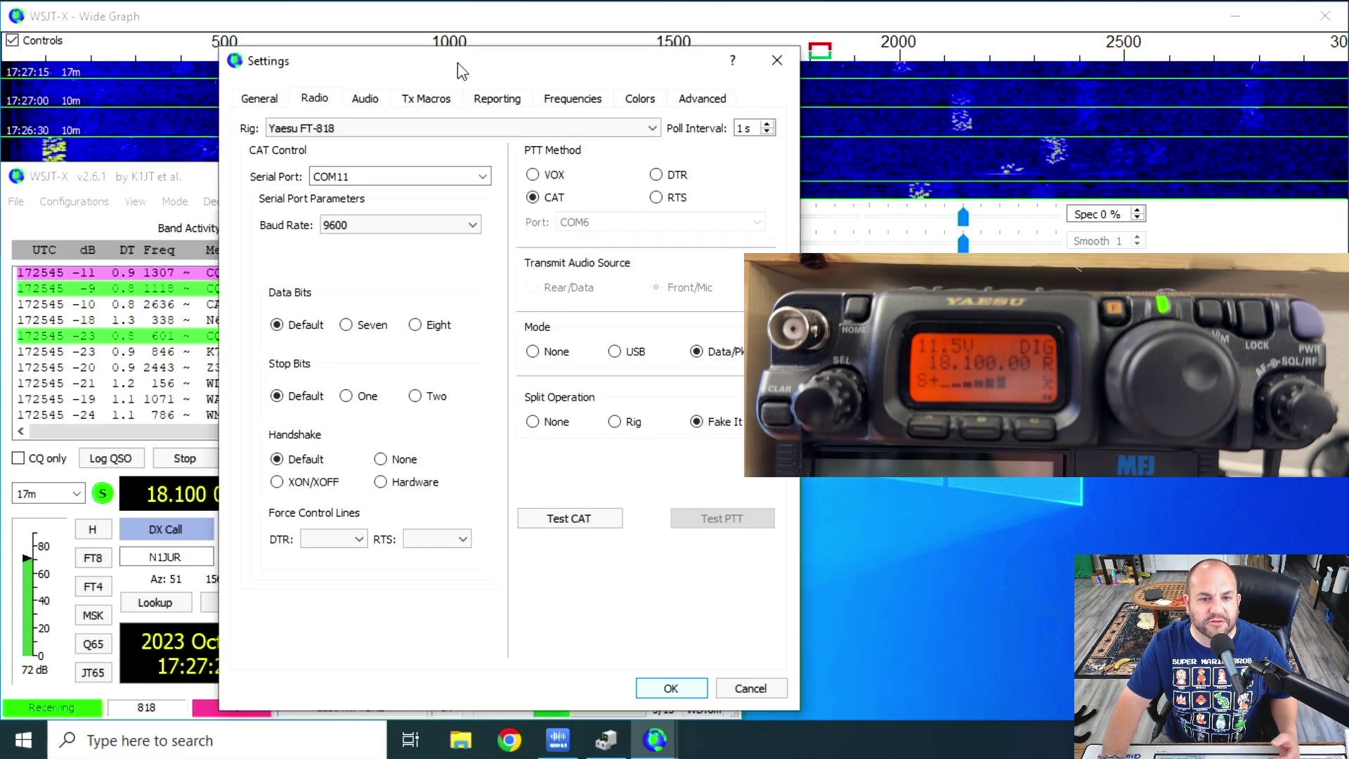
{"action": "left_click", "coordinate": [362, 99]}
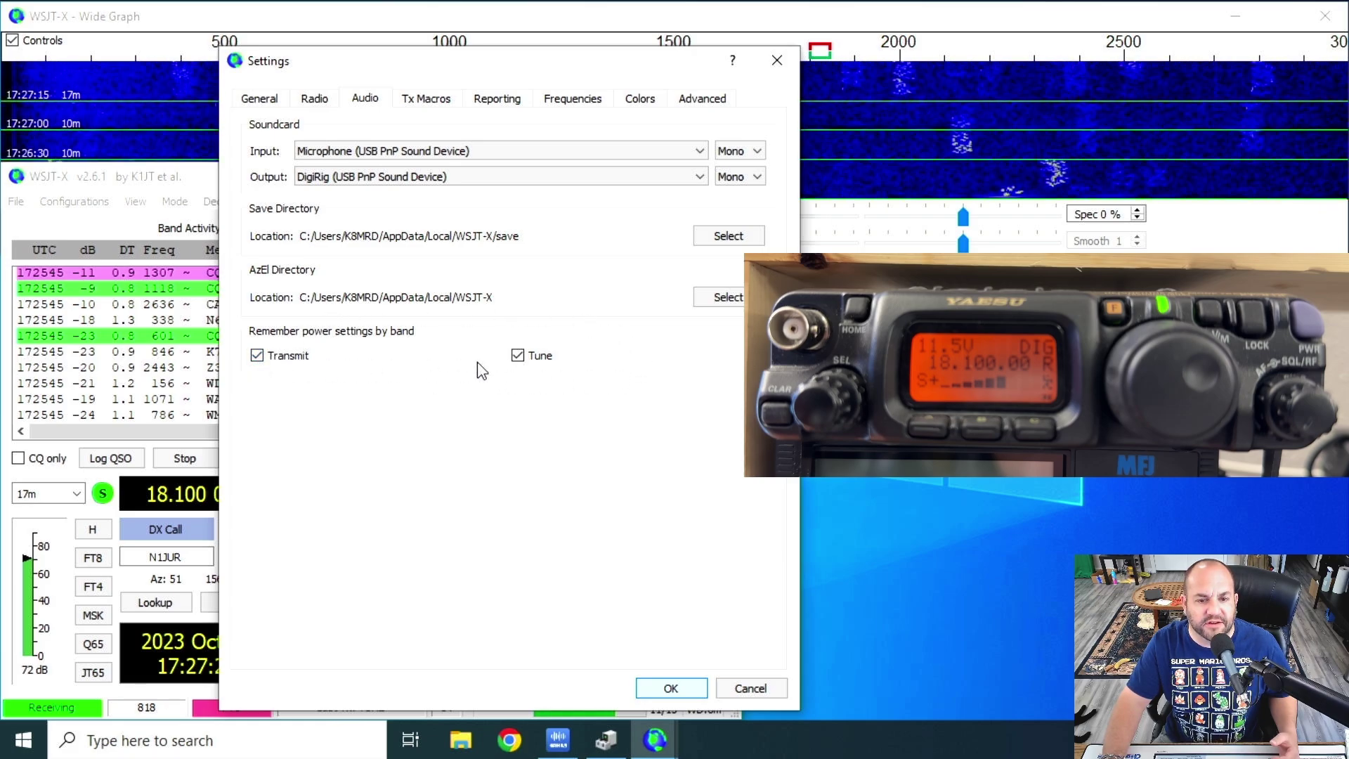
{"action": "left_click", "coordinate": [670, 687]}
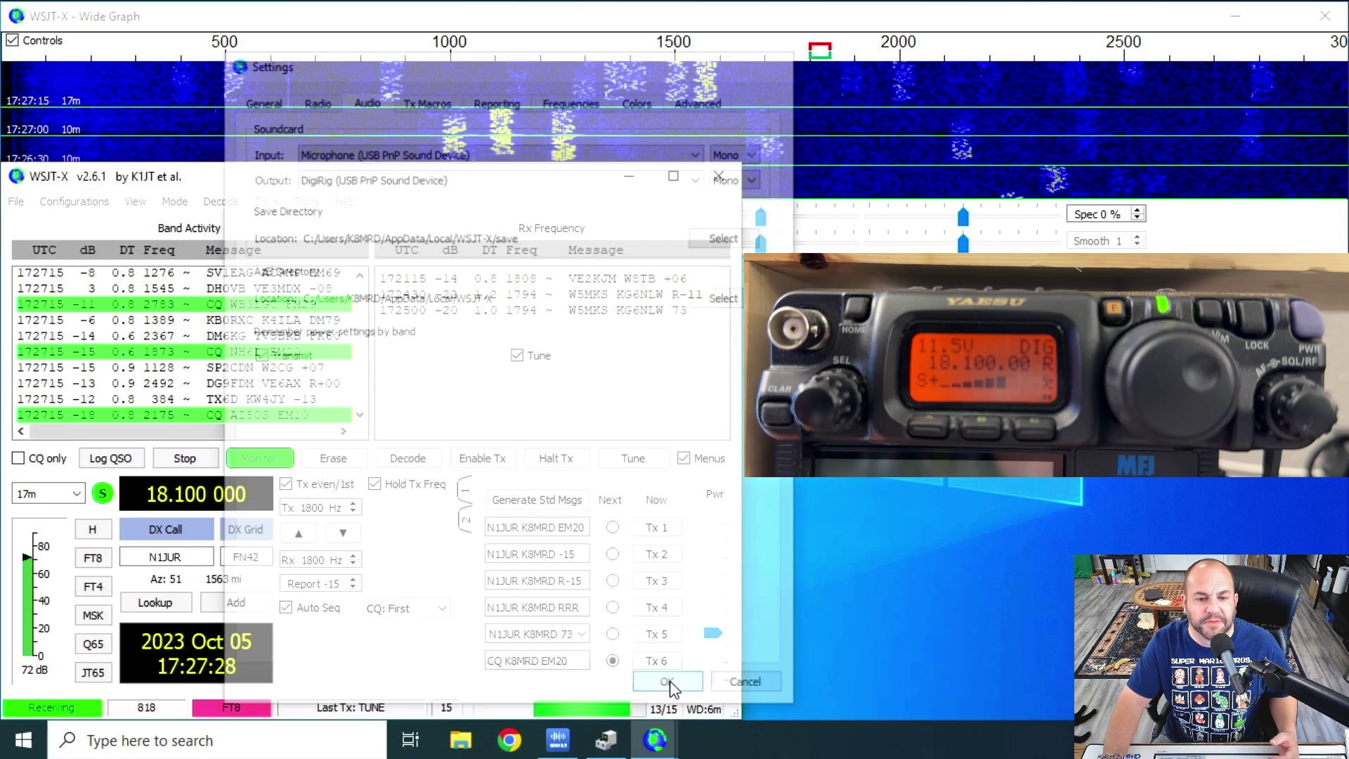
Step: Transmit a tune signal on 17m, raise the transmit power level slightly, and stop tuning
{"action": "left_click", "coordinate": [625, 460]}
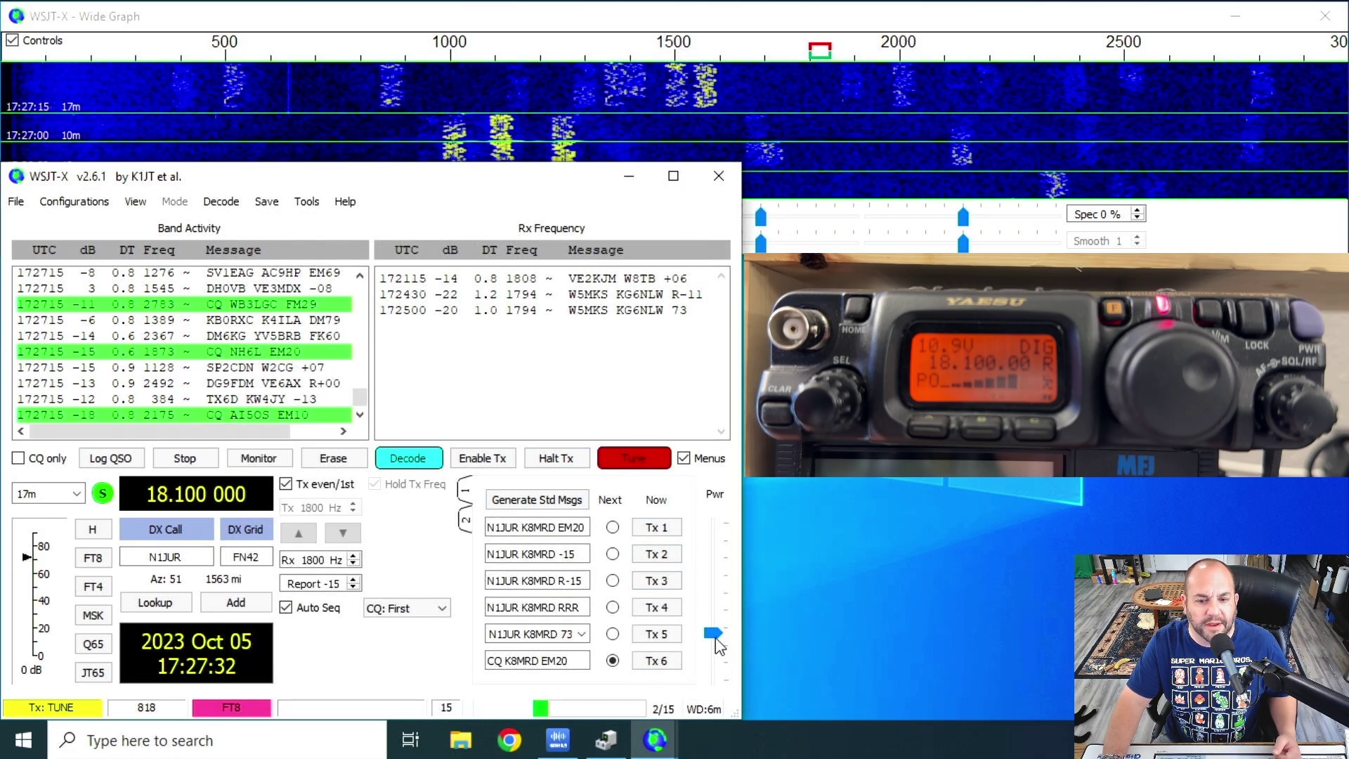
{"action": "mouse_move", "coordinate": [715, 638]}
{"action": "left_mouse_down"}
{"action": "mouse_move", "coordinate": [707, 596]}
{"action": "mouse_move", "coordinate": [707, 627]}
{"action": "left_mouse_up"}
{"action": "left_click", "coordinate": [634, 458]}
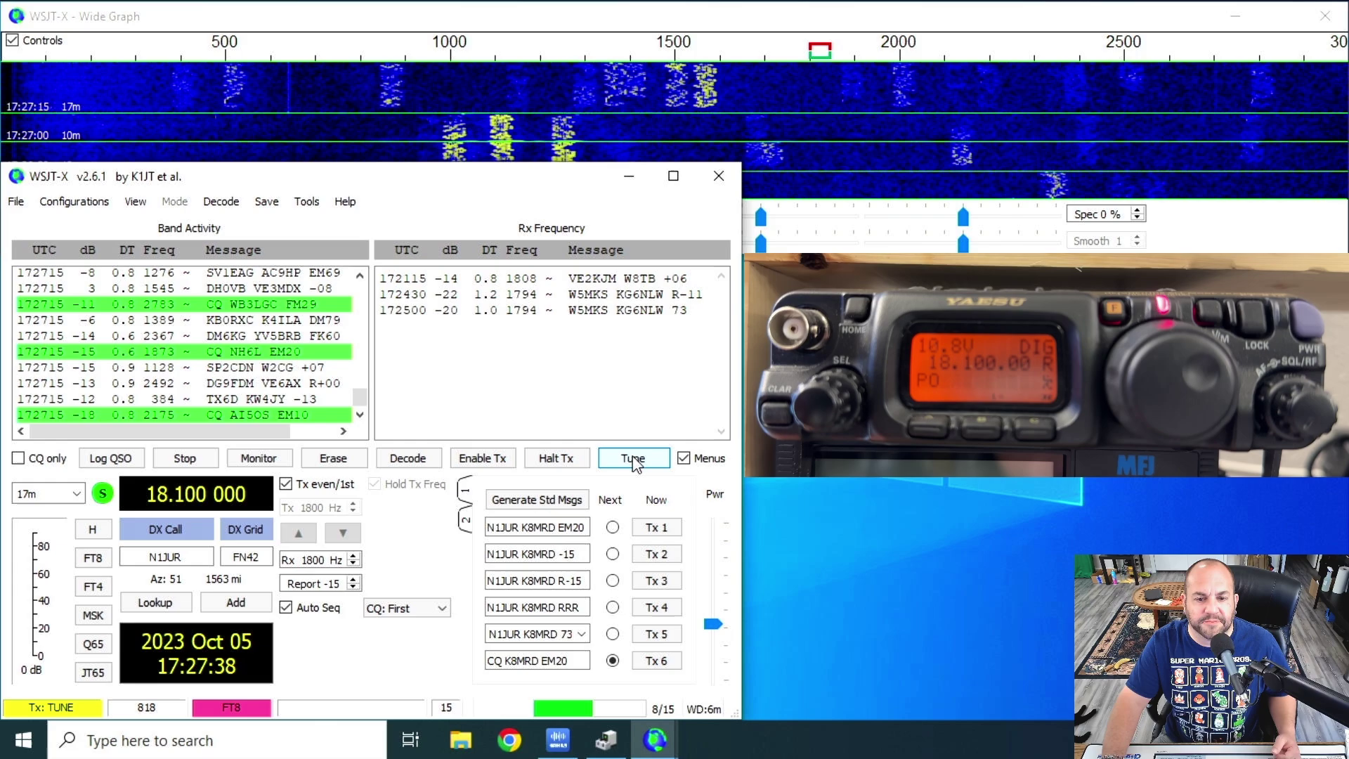
Step: Switch the operating band to 10m at 28.074 MHz, transmit a tune signal to check its power level, and stop tuning
{"action": "left_click", "coordinate": [75, 493]}
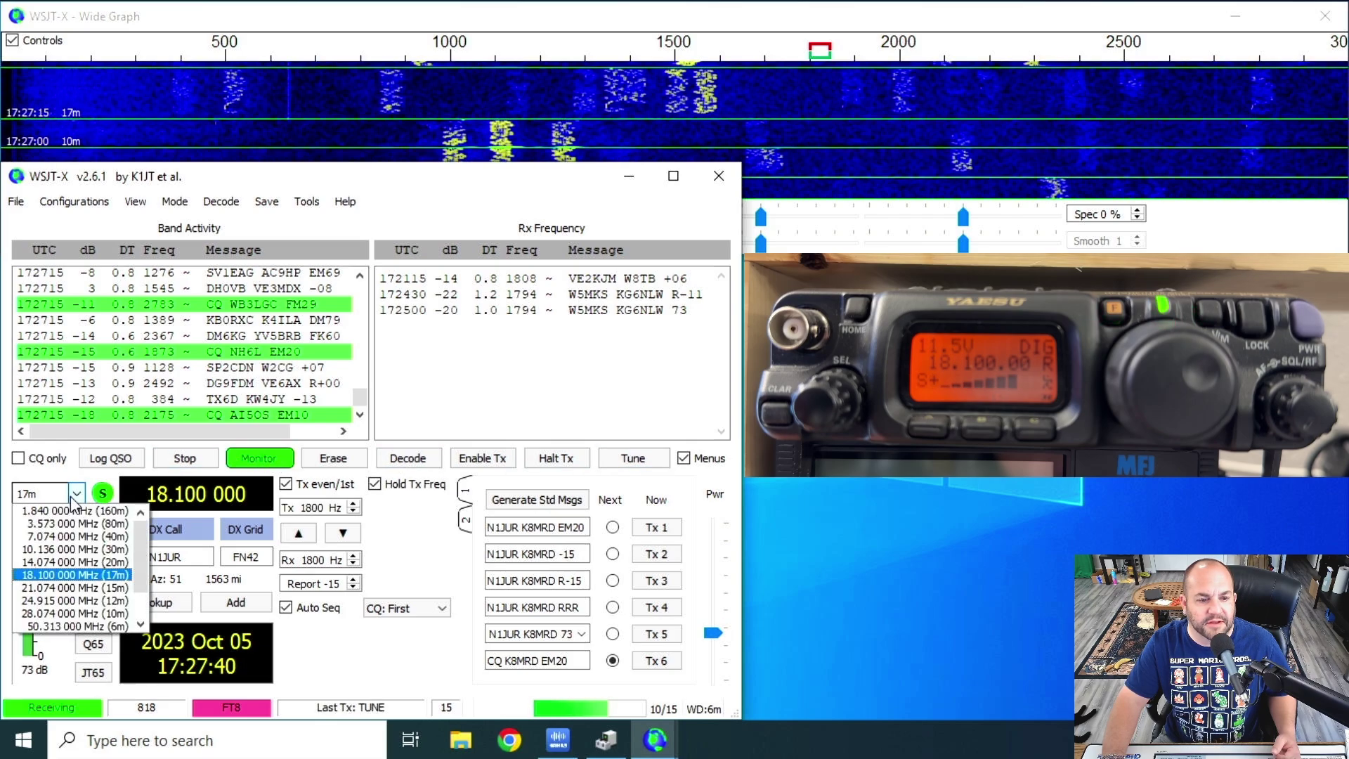
{"action": "left_click", "coordinate": [62, 619]}
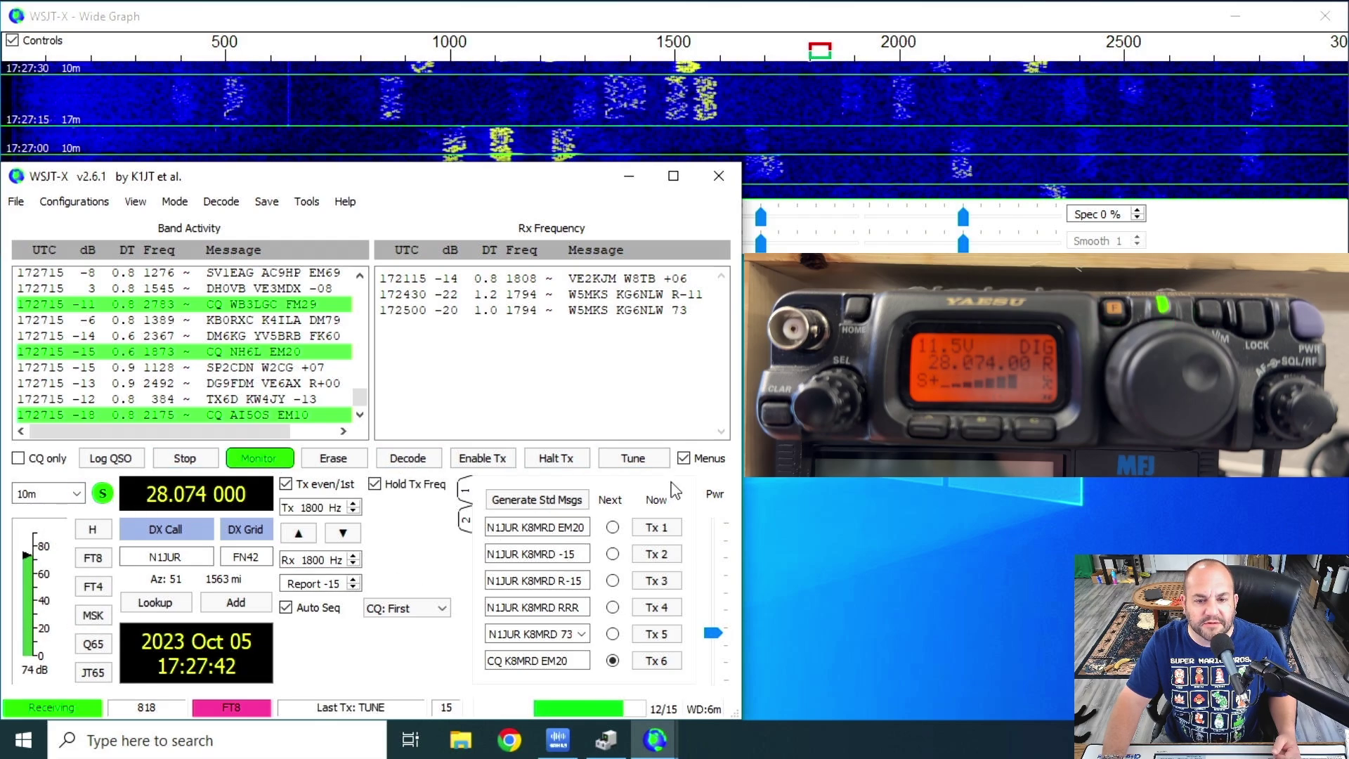
{"action": "left_click", "coordinate": [632, 460]}
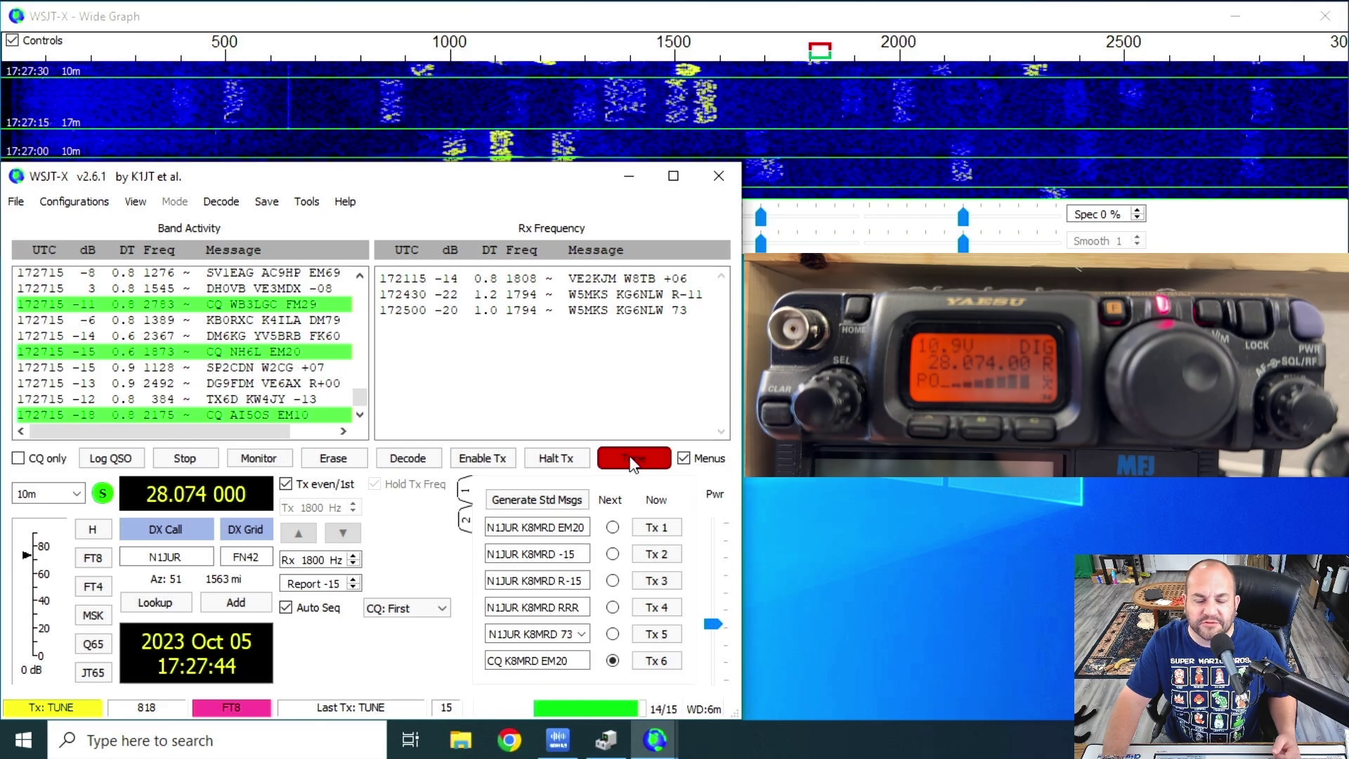
{"action": "mouse_move", "coordinate": [710, 631]}
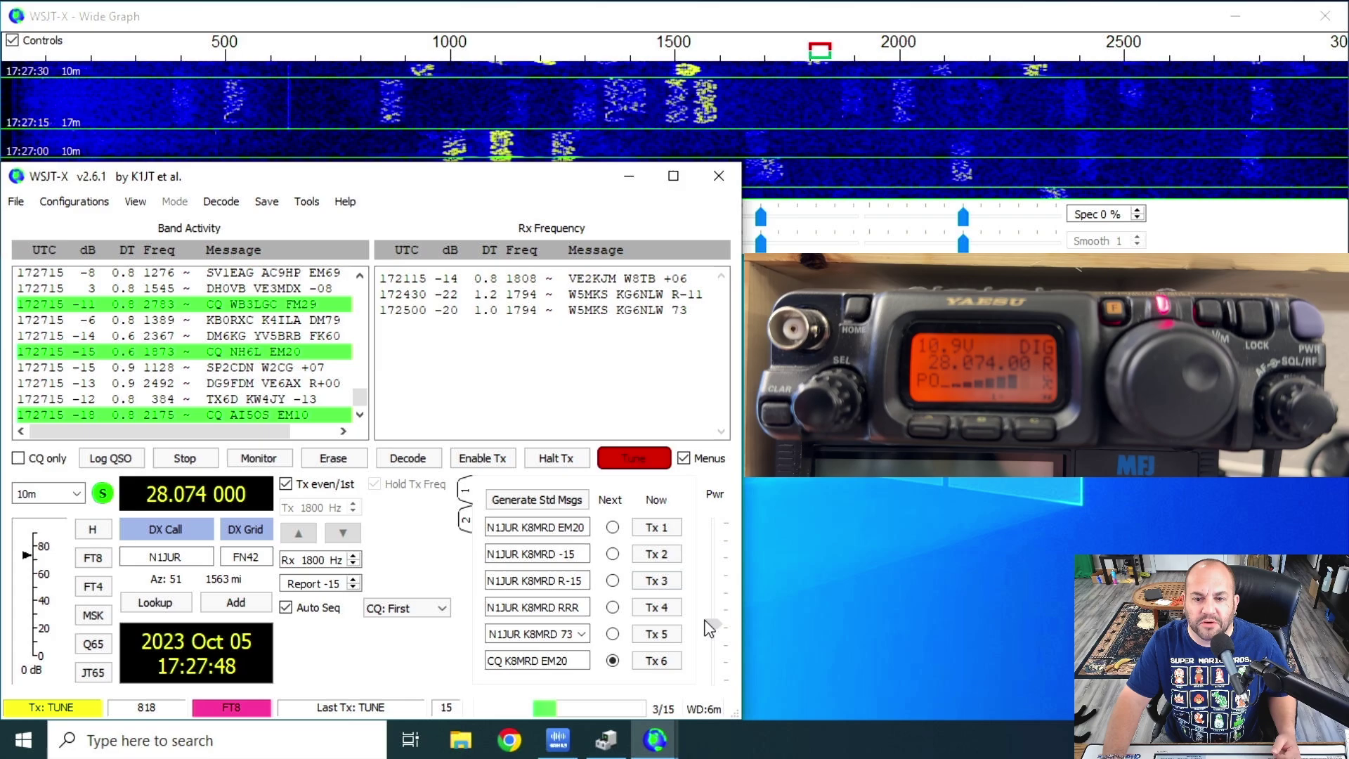
{"action": "left_click", "coordinate": [634, 463]}
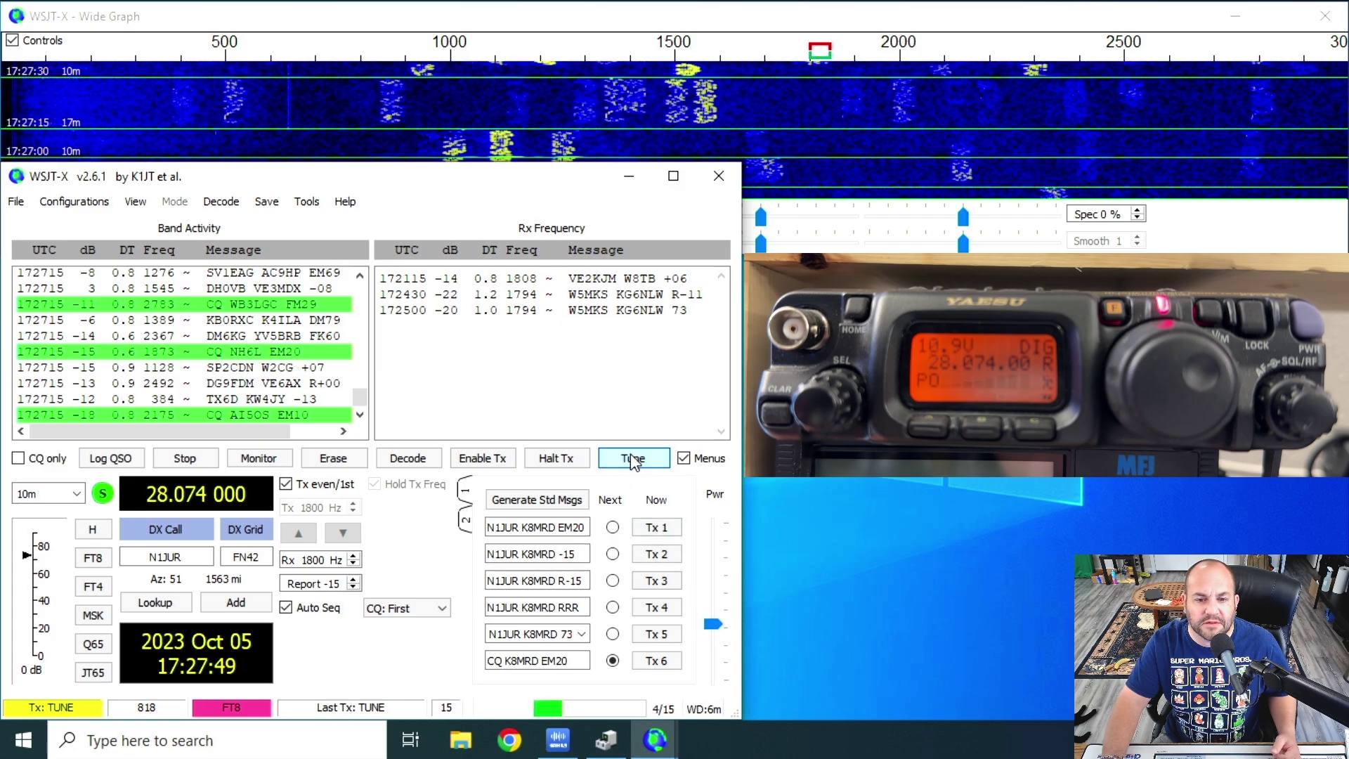
Step: Switch the operating band to 20m at 14.074 MHz and start transmitting a tune signal
{"action": "left_click", "coordinate": [76, 494]}
{"action": "left_click", "coordinate": [49, 566]}
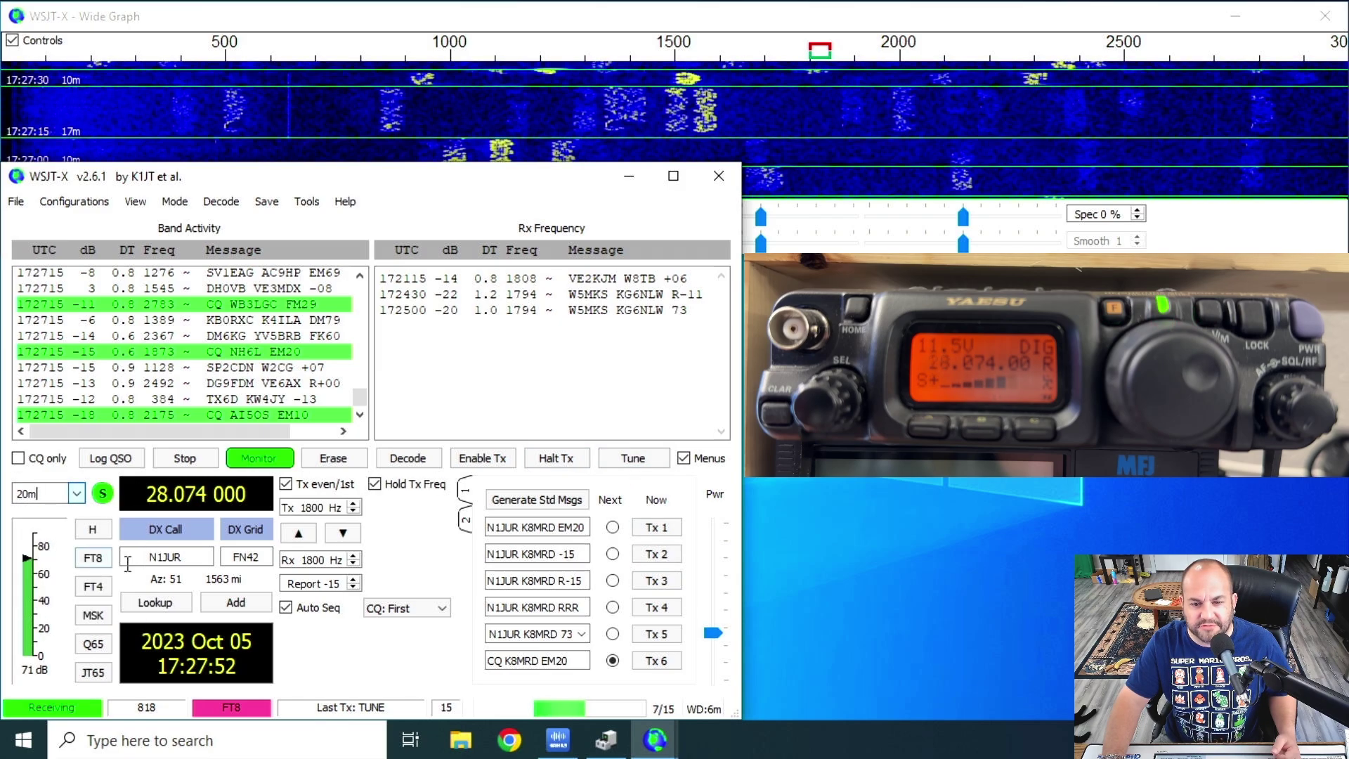
{"action": "left_click", "coordinate": [645, 455]}
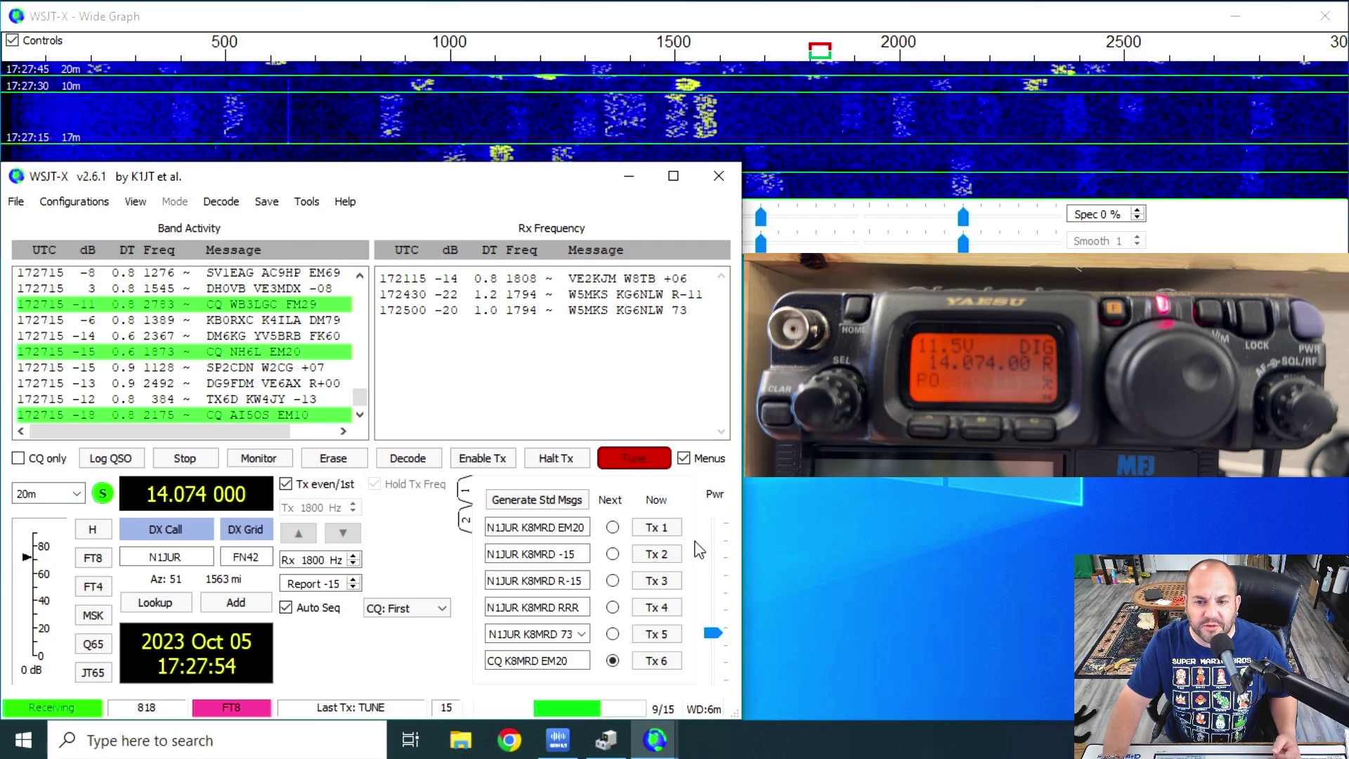